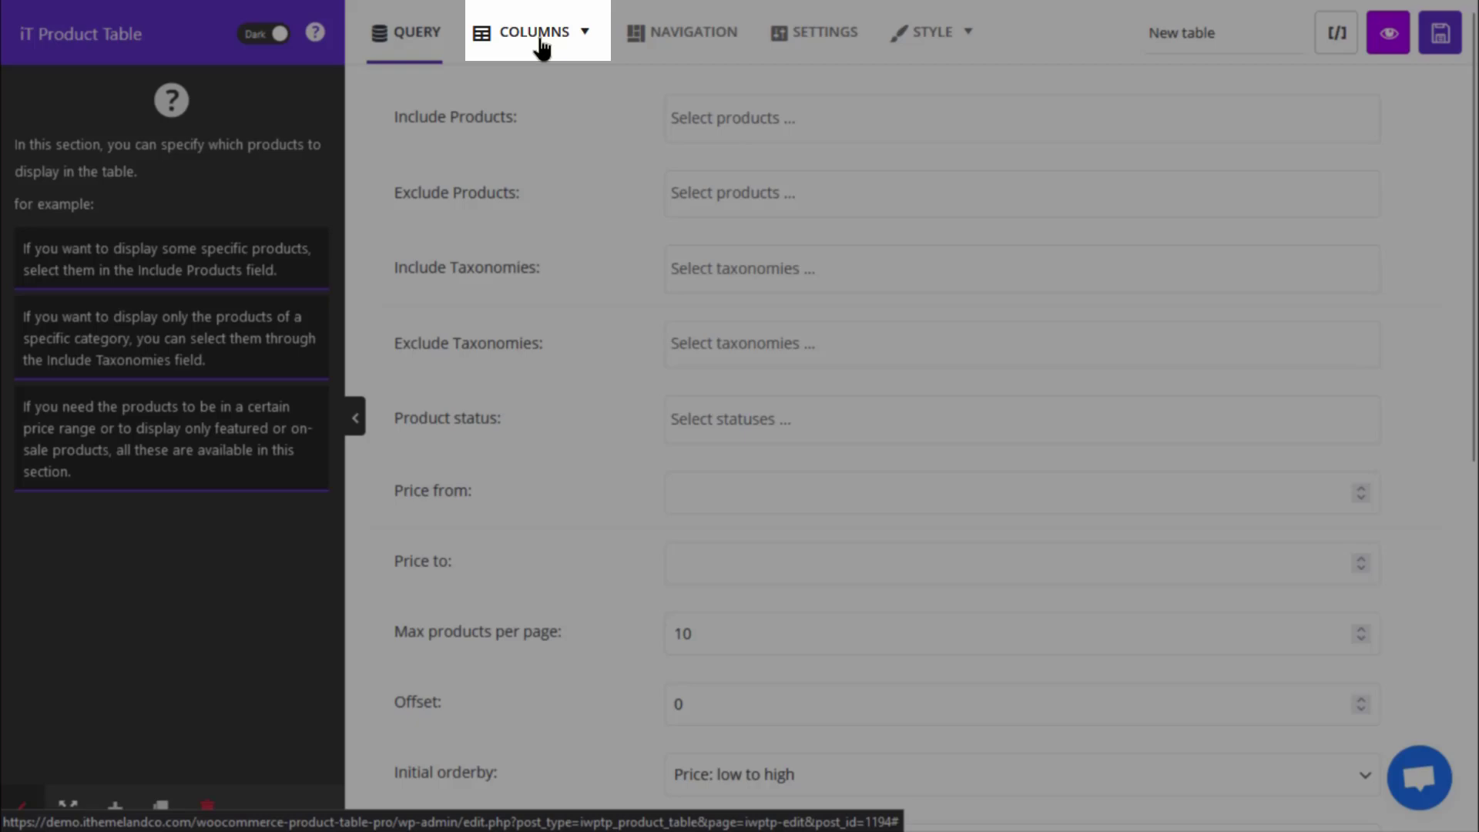
# Add a fifth column to the laptop layout and place a Custom Field element in its cell content
pyautogui.moveTo(542, 46)
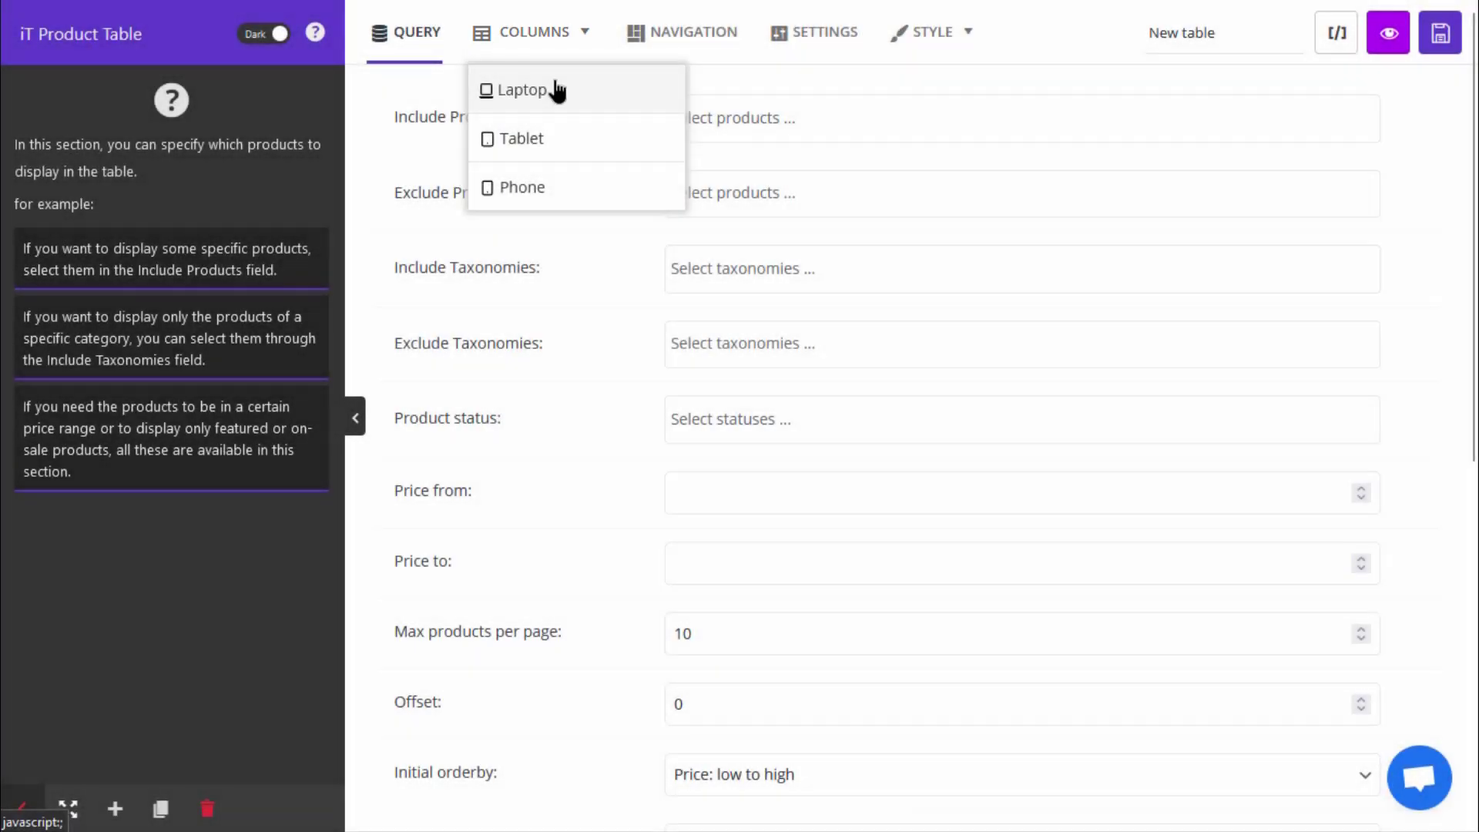
pyautogui.click(549, 91)
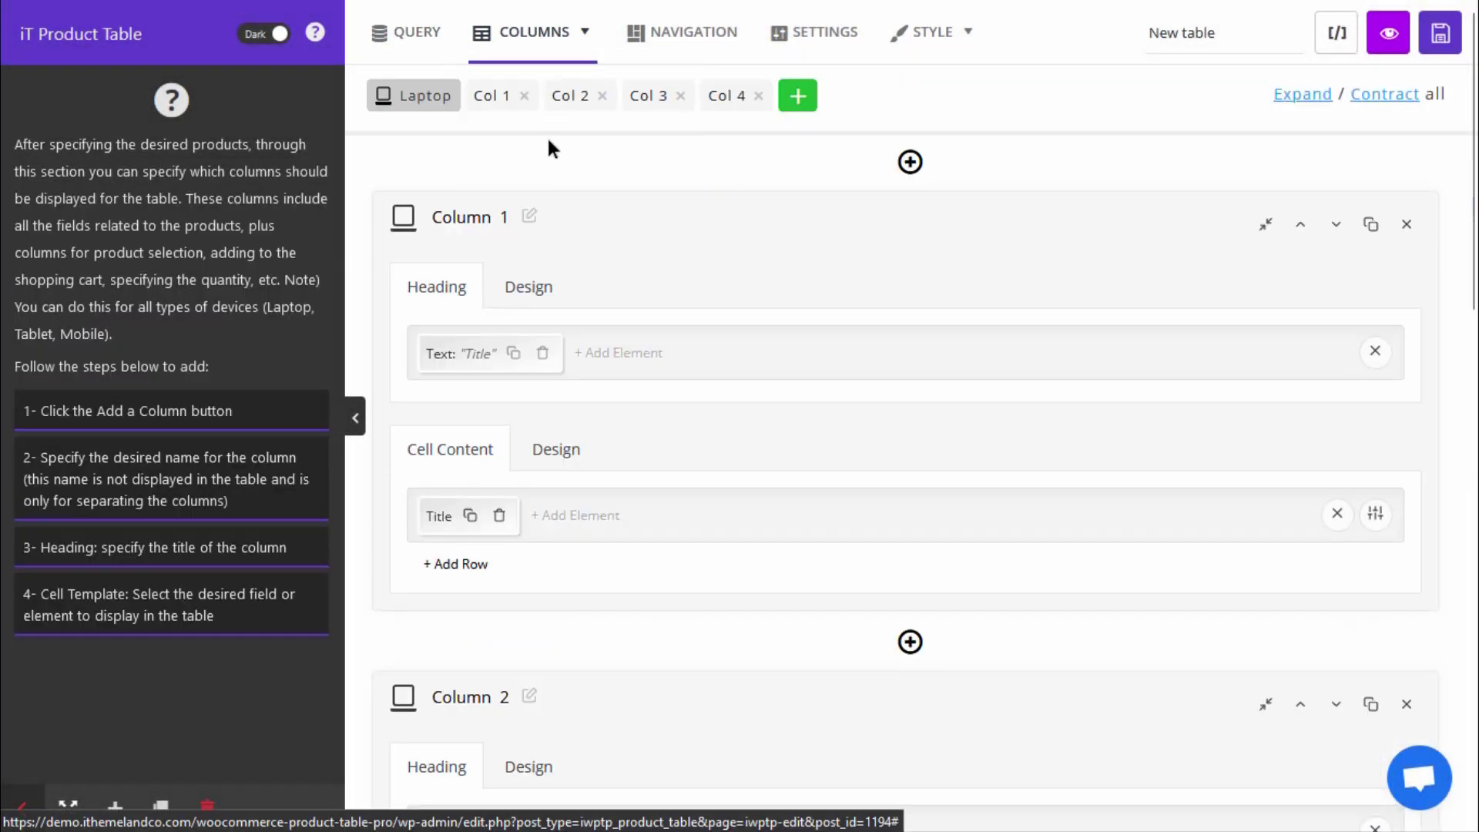
pyautogui.scroll(-15, 729, 419)
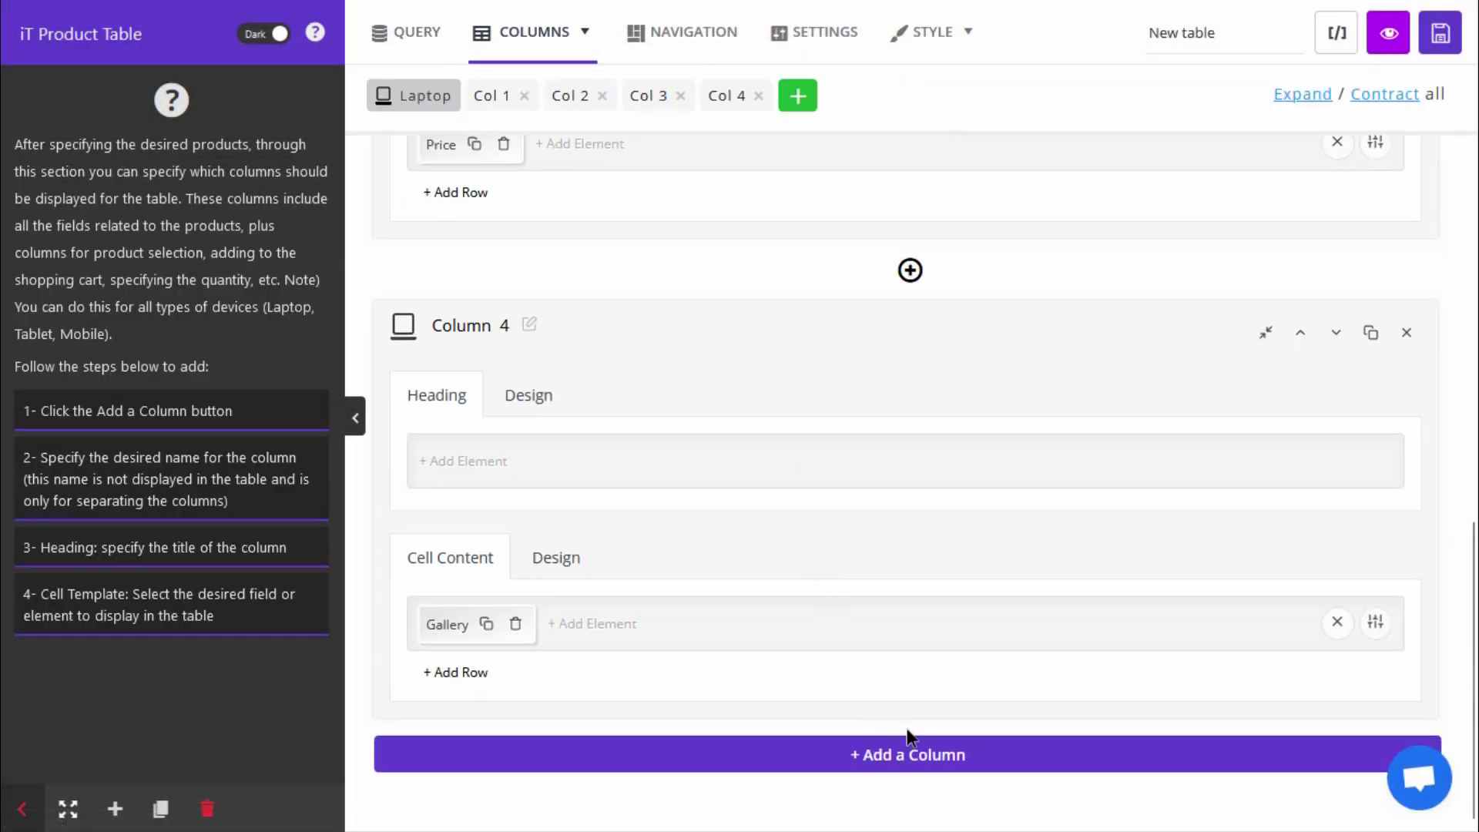
pyautogui.click(917, 757)
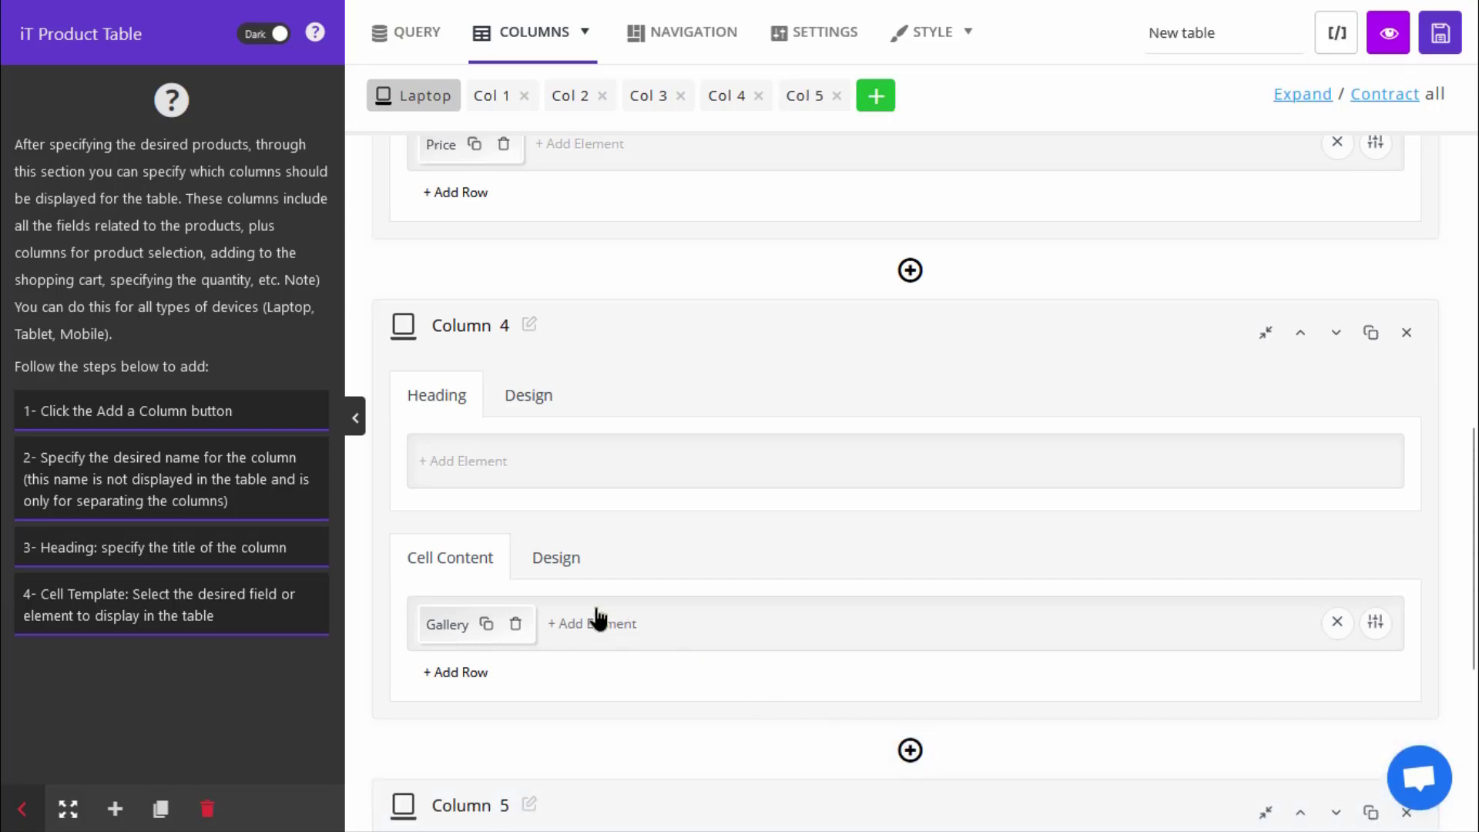
pyautogui.scroll(-5, 598, 617)
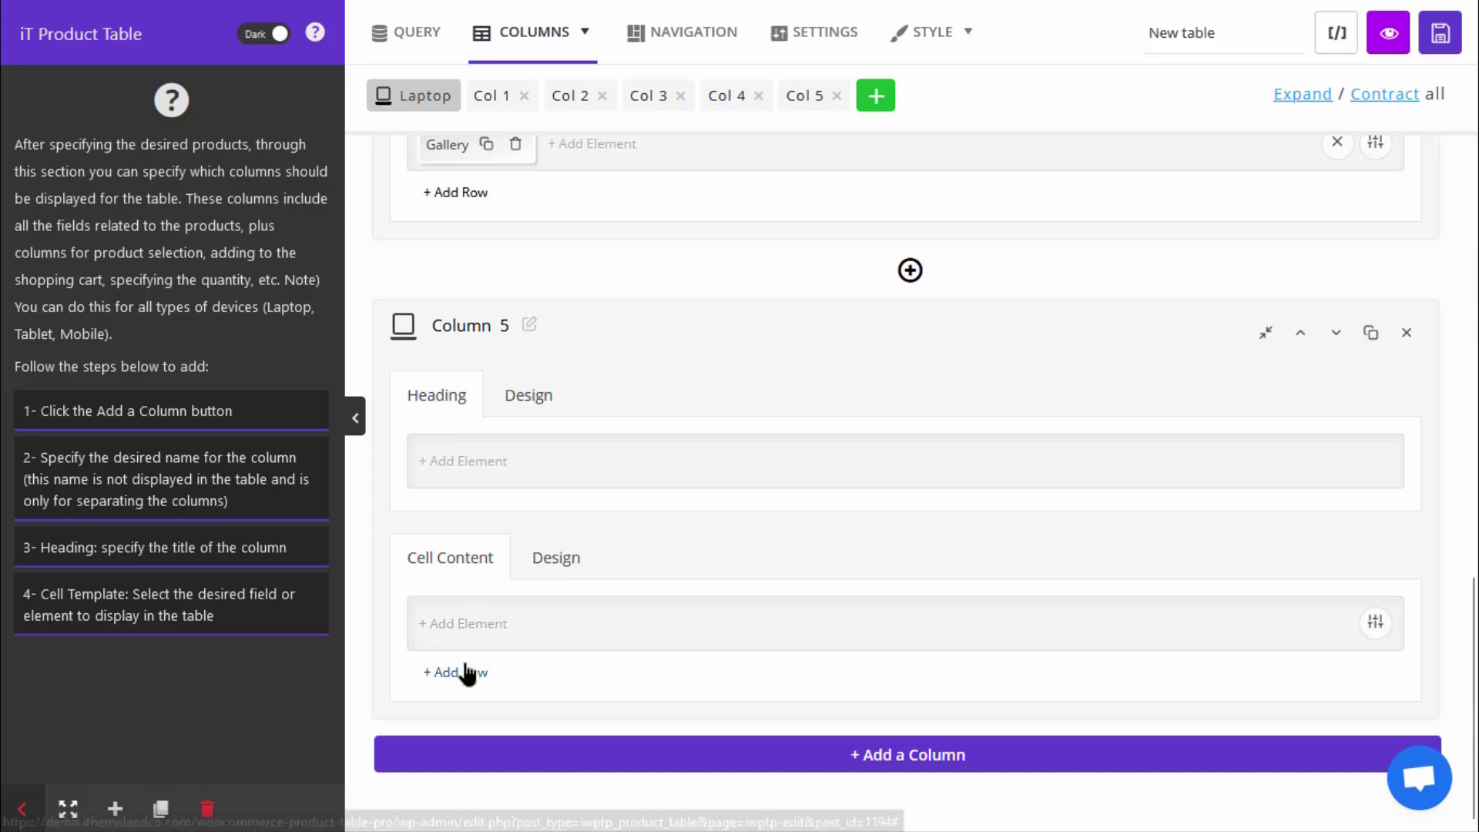
pyautogui.click(469, 626)
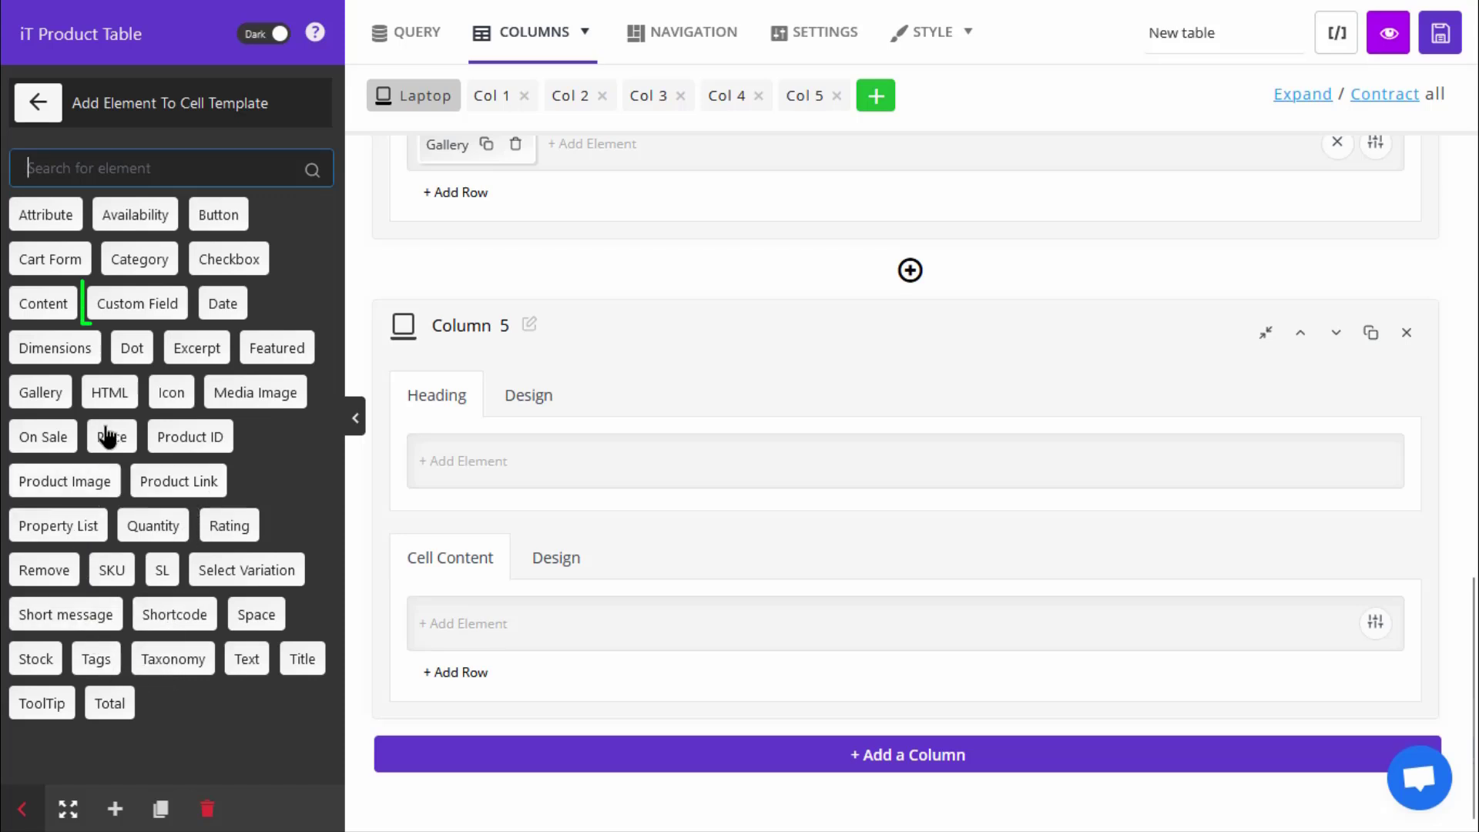
pyautogui.click(140, 311)
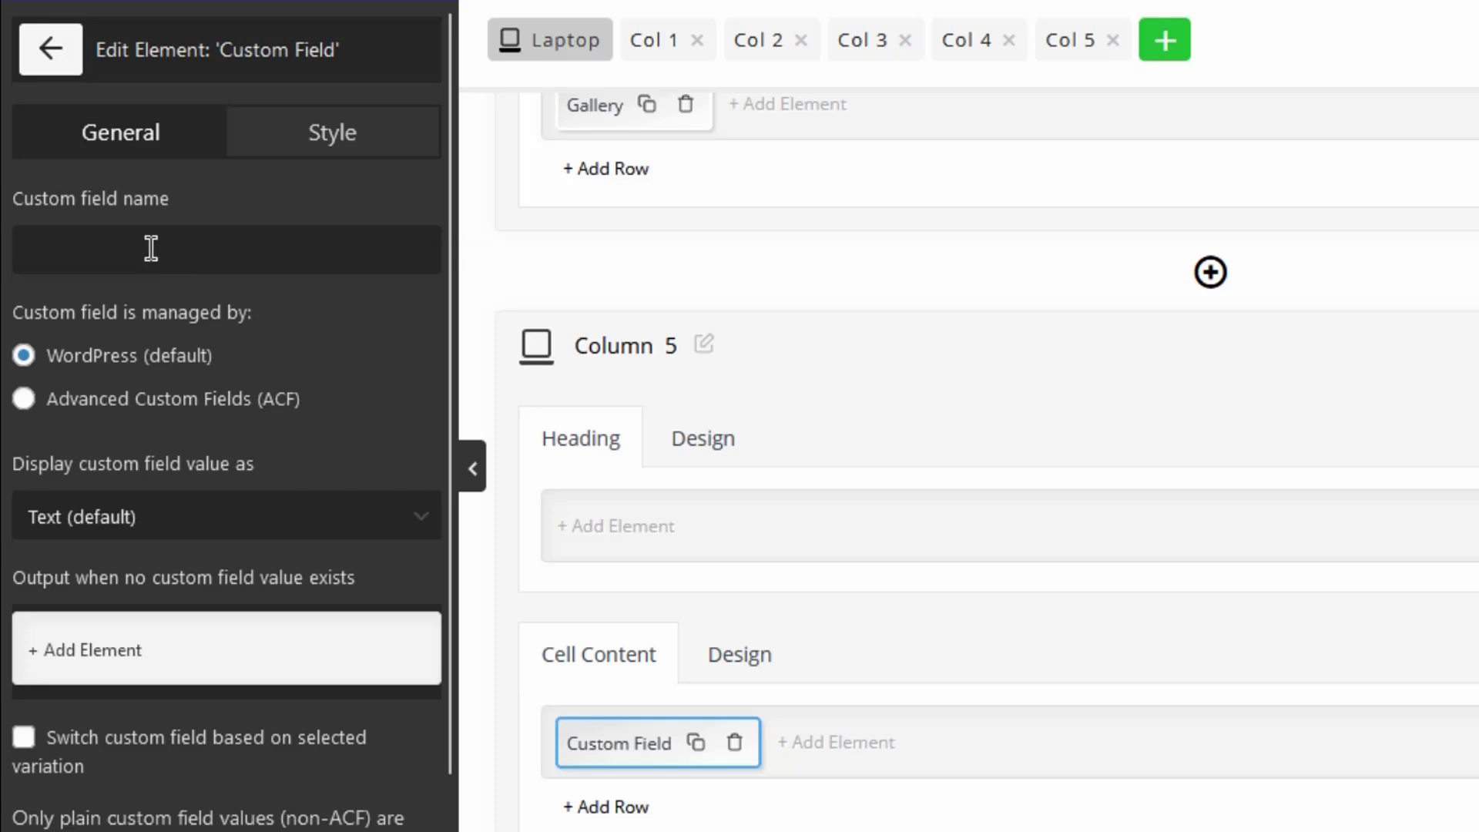
# Review the column 5 custom field's name, display format choices and the elements available as output when no value exists
pyautogui.click(199, 239)
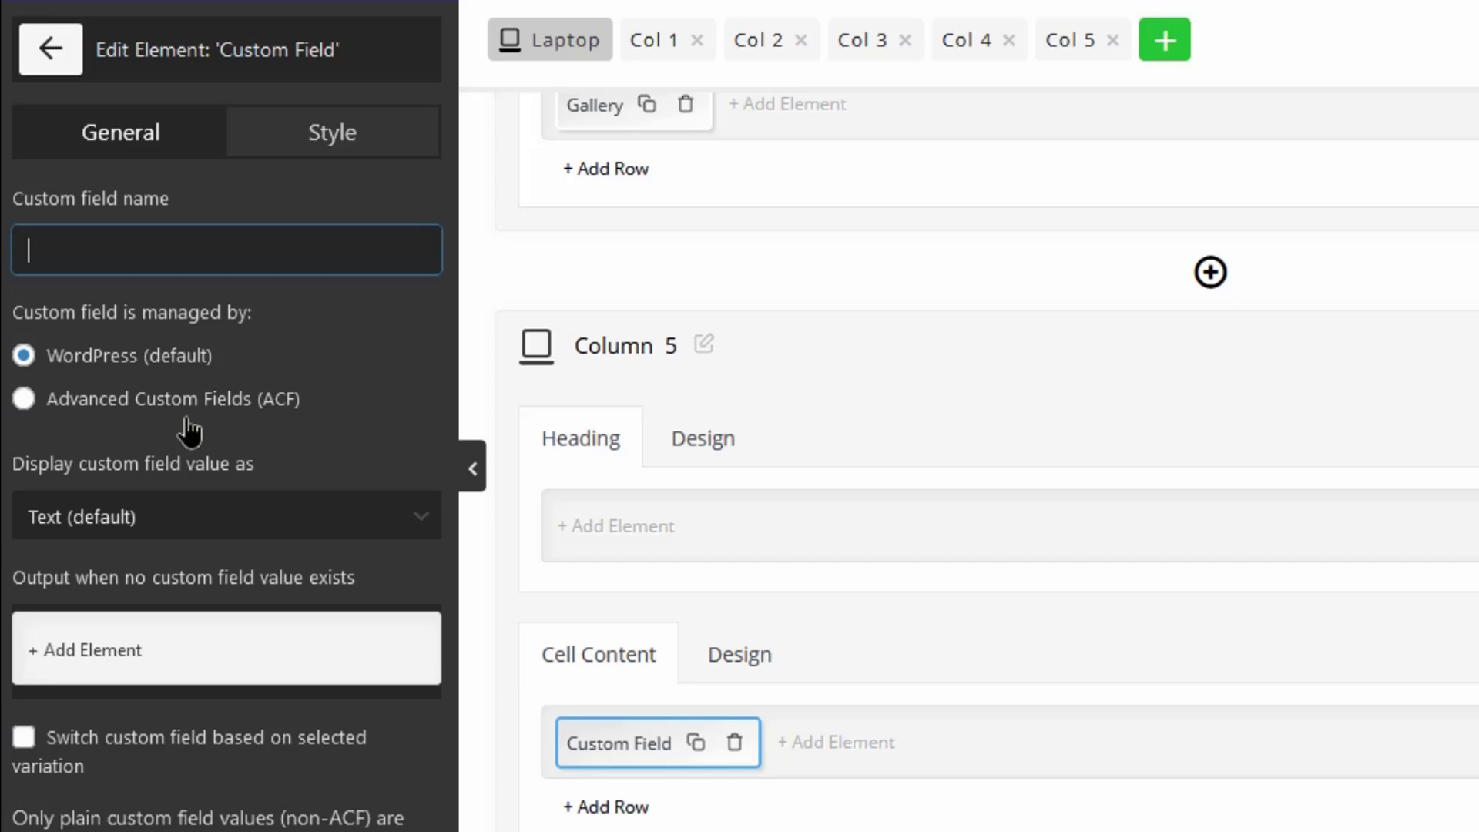
pyautogui.scroll(-2, 188, 431)
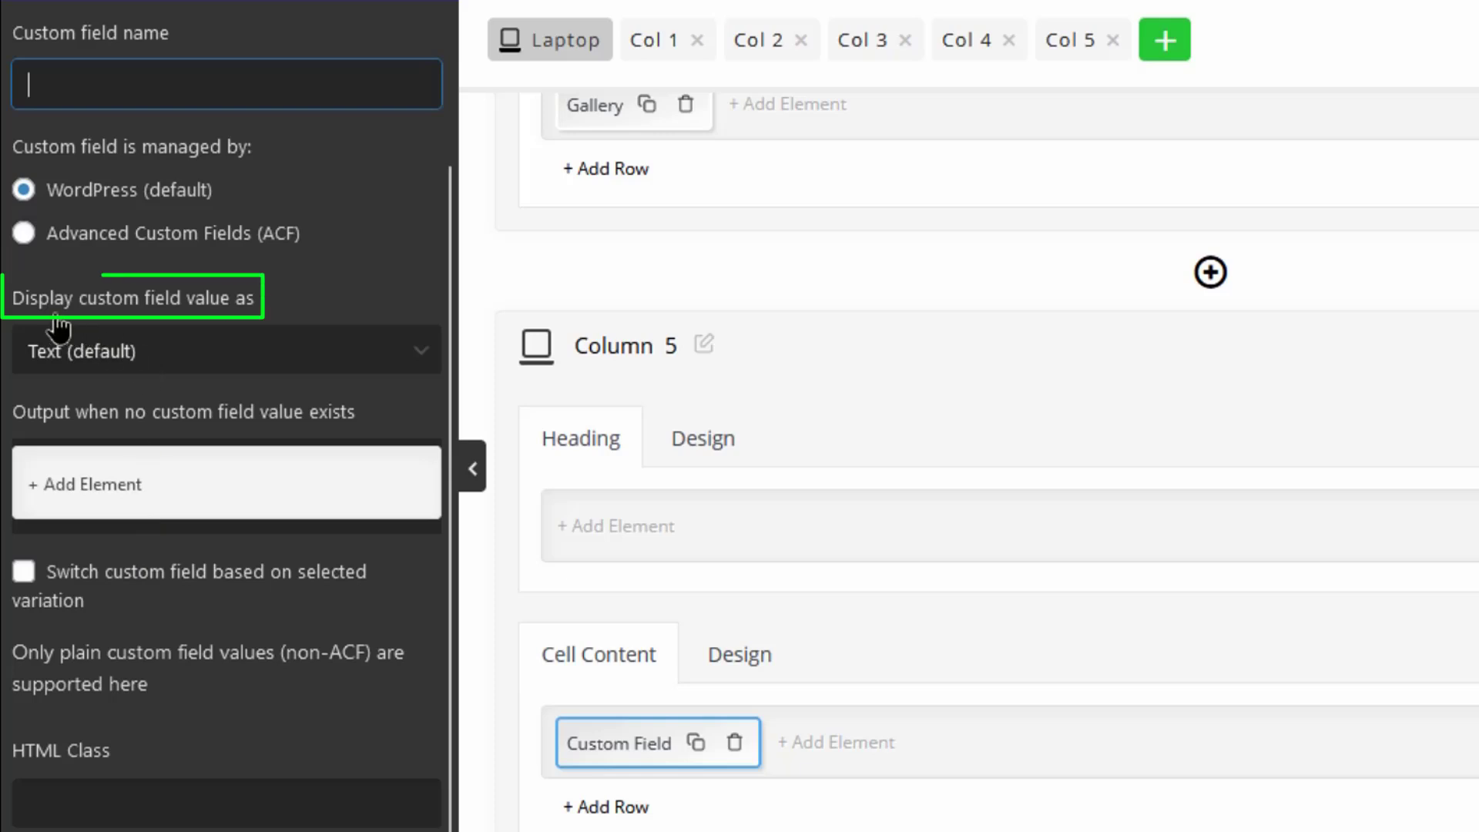
pyautogui.click(166, 359)
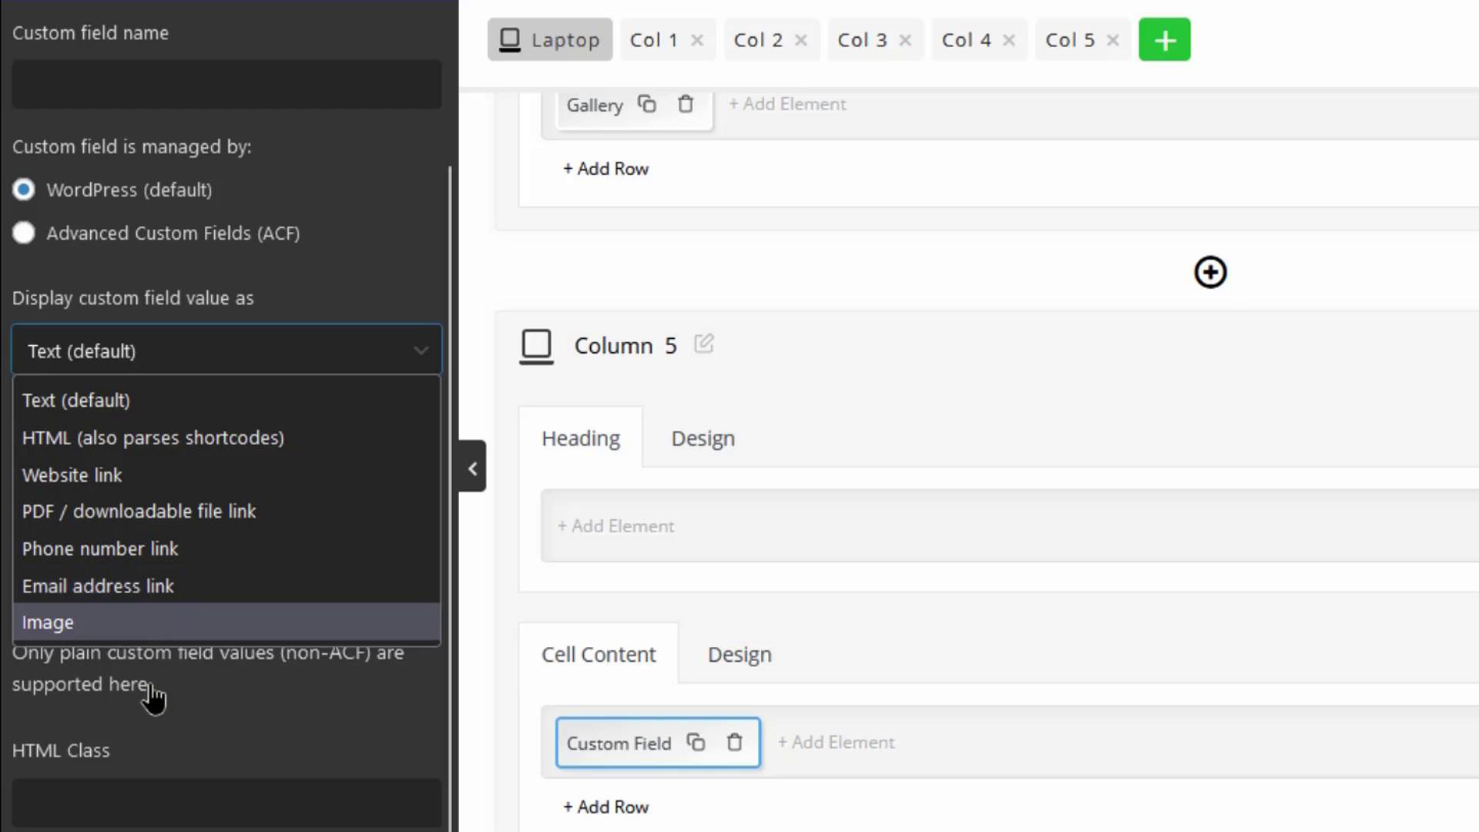
pyautogui.click(216, 685)
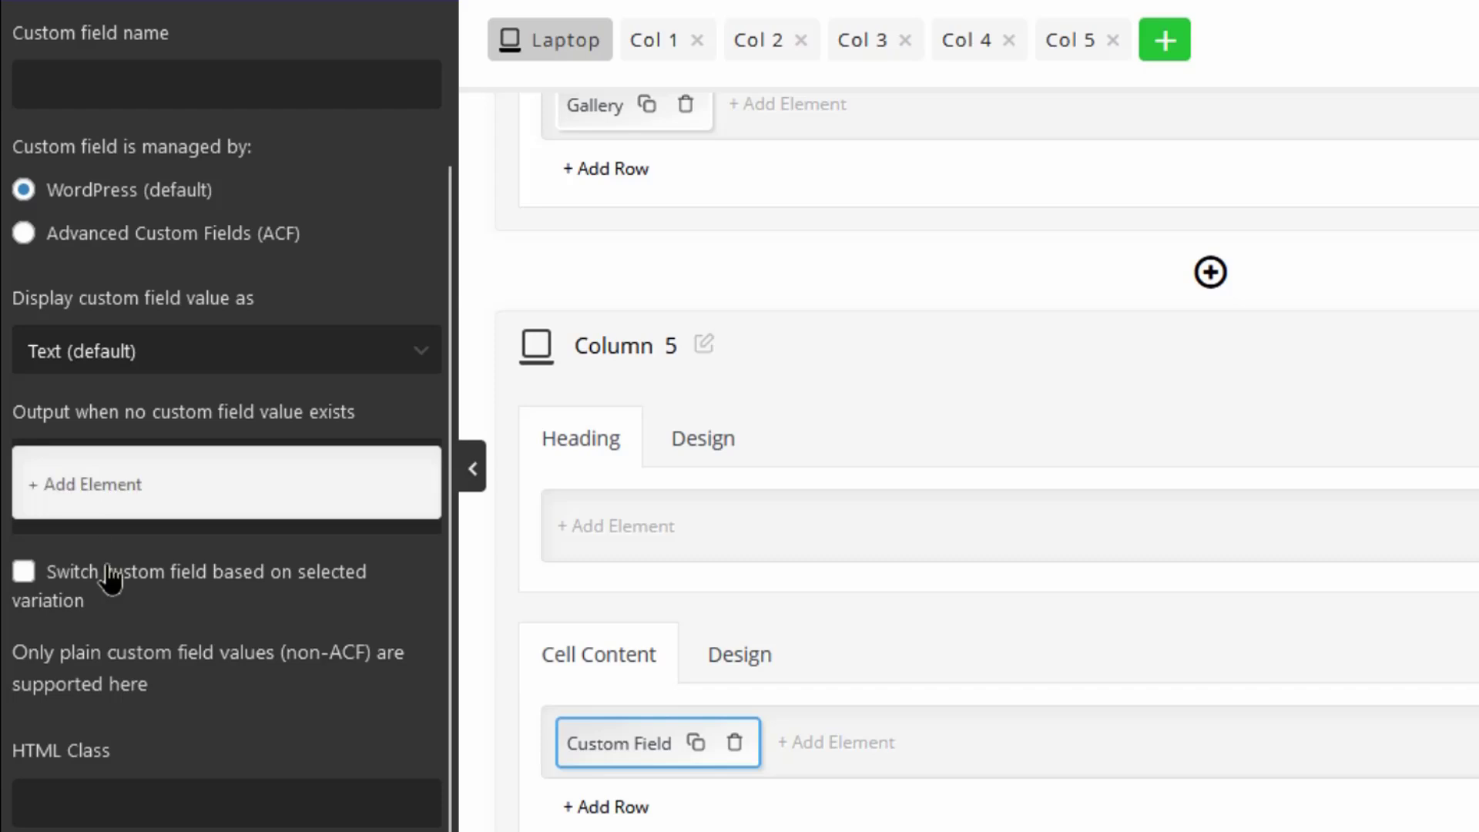
pyautogui.click(83, 499)
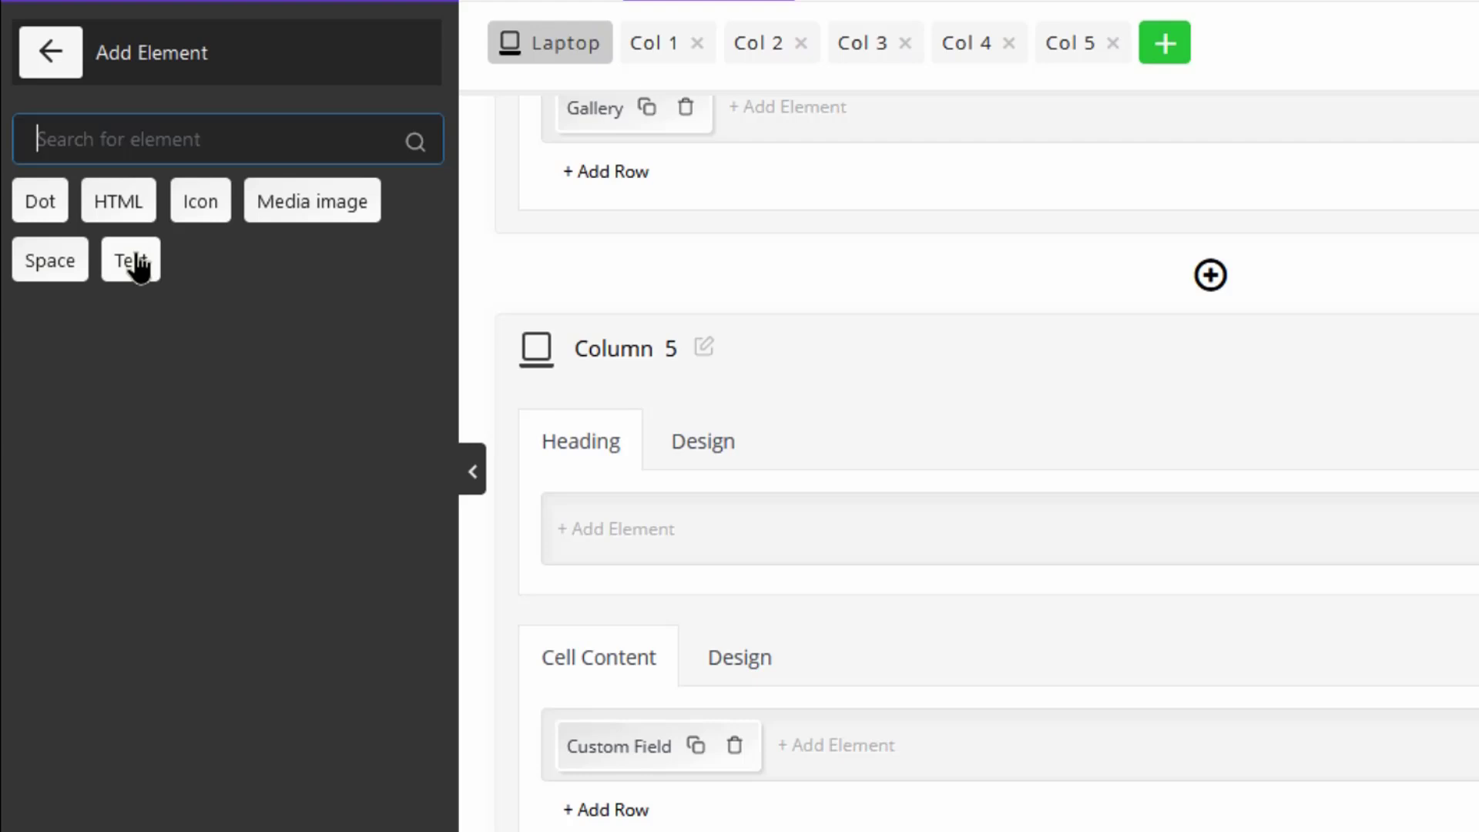
pyautogui.click(66, 76)
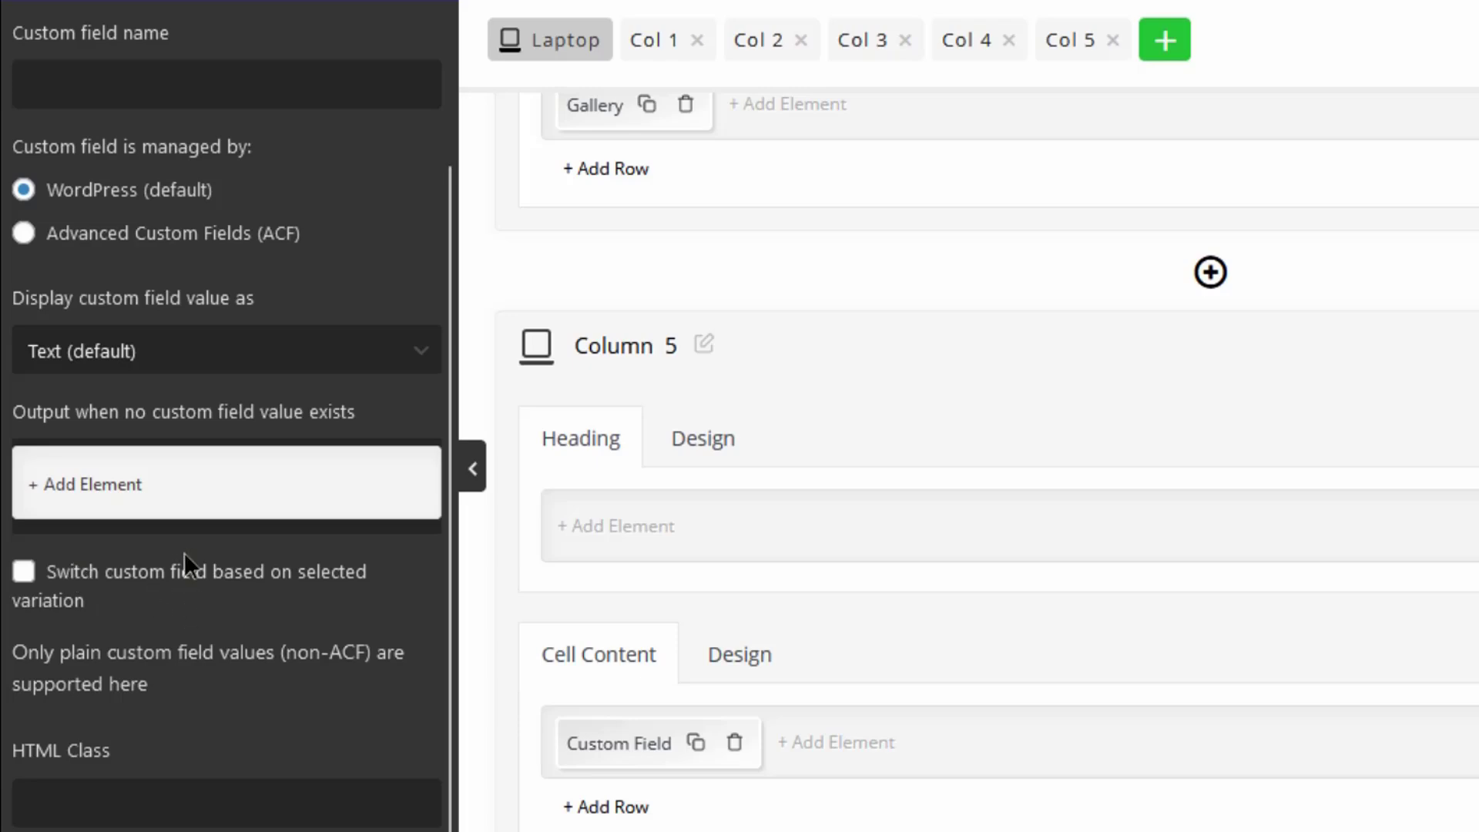
# Set the column 5 custom field to be managed by Advanced Custom Fields (ACF) and check its empty-value output option
pyautogui.scroll(2, 183, 552)
pyautogui.click(114, 401)
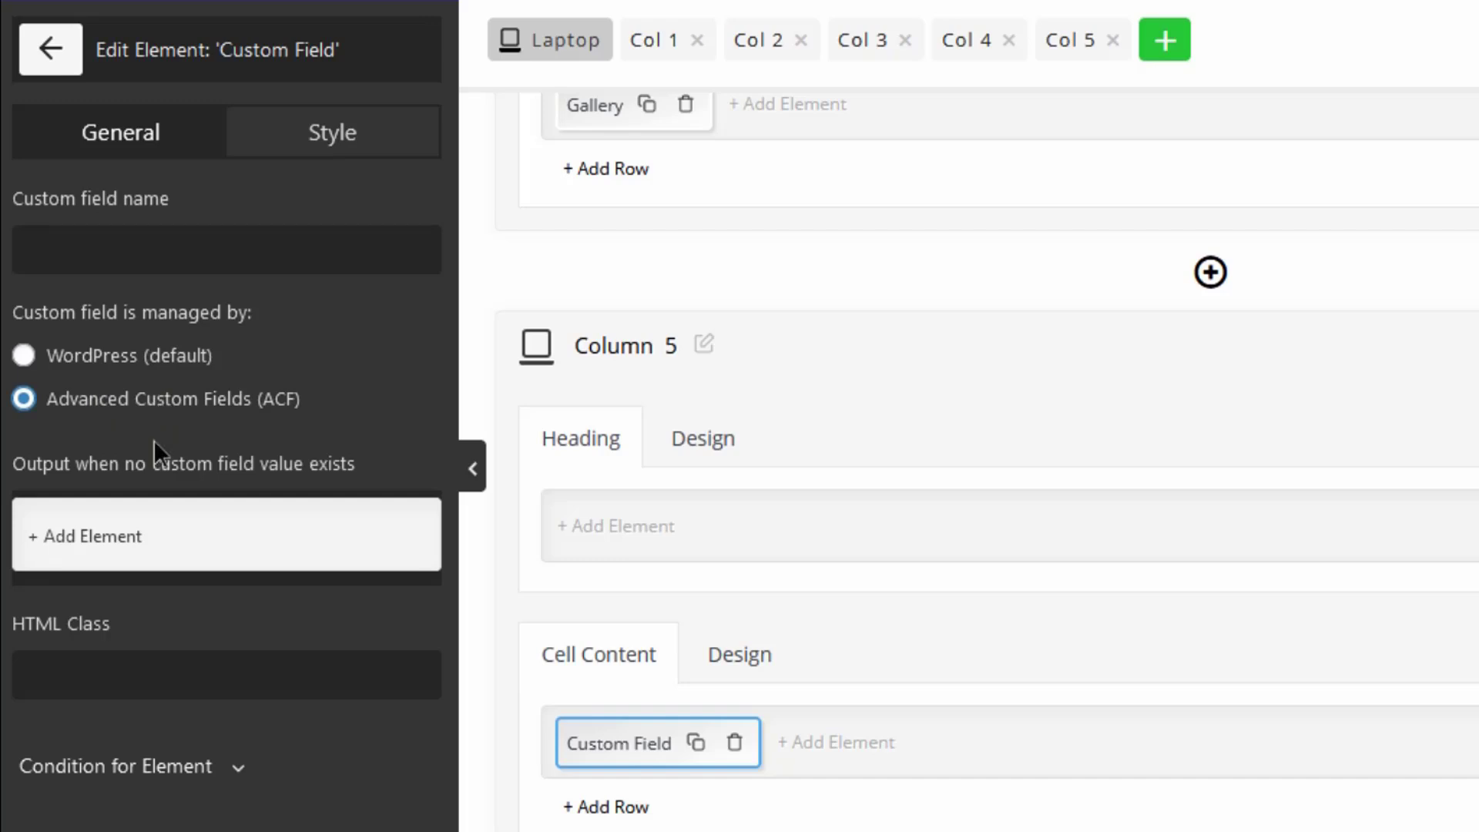
pyautogui.scroll(1, 151, 447)
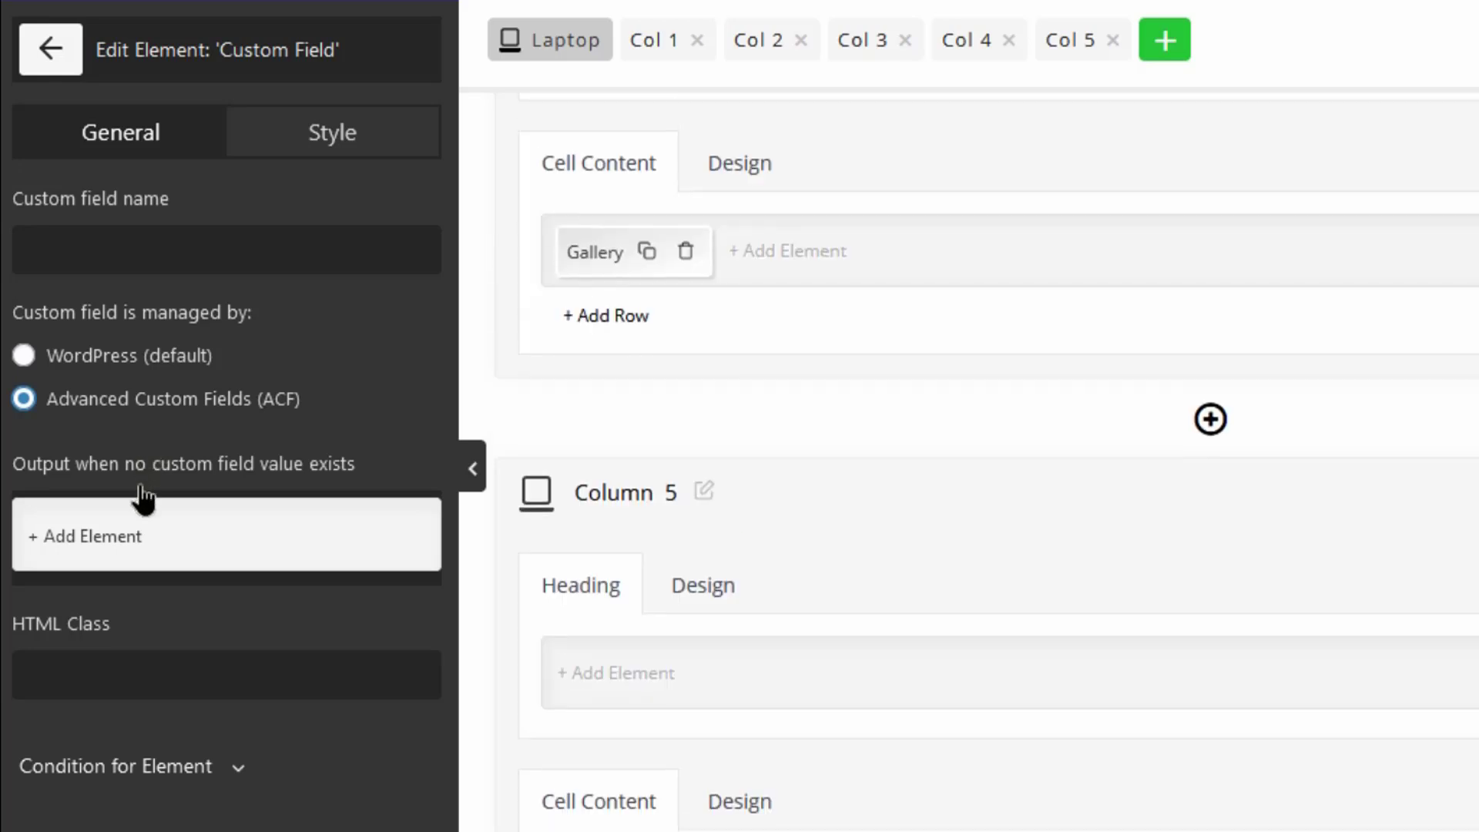
pyautogui.click(118, 543)
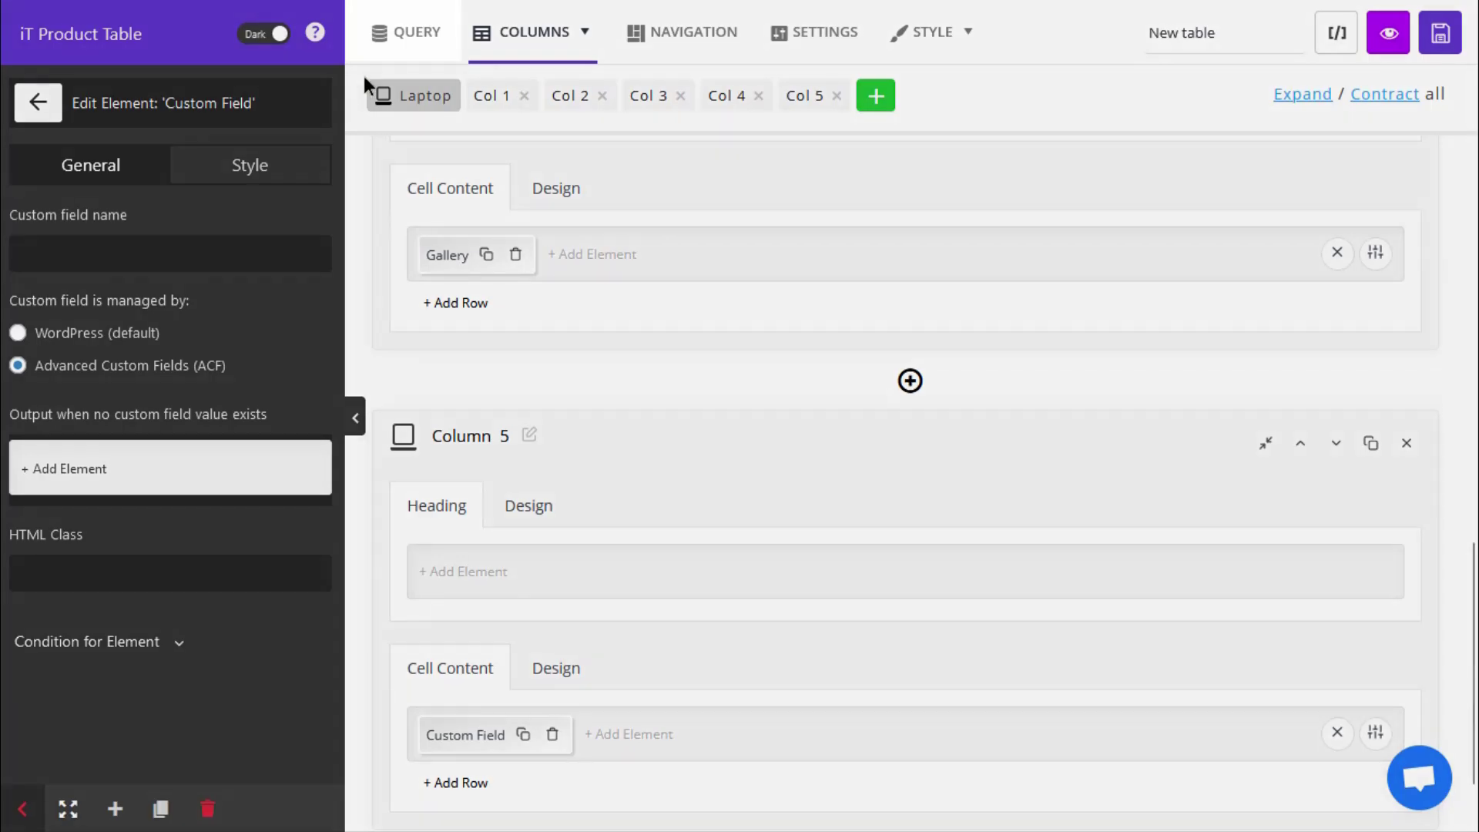
# Limit the table's product query to the included taxonomy "product_cat: Domain name"
pyautogui.click(405, 35)
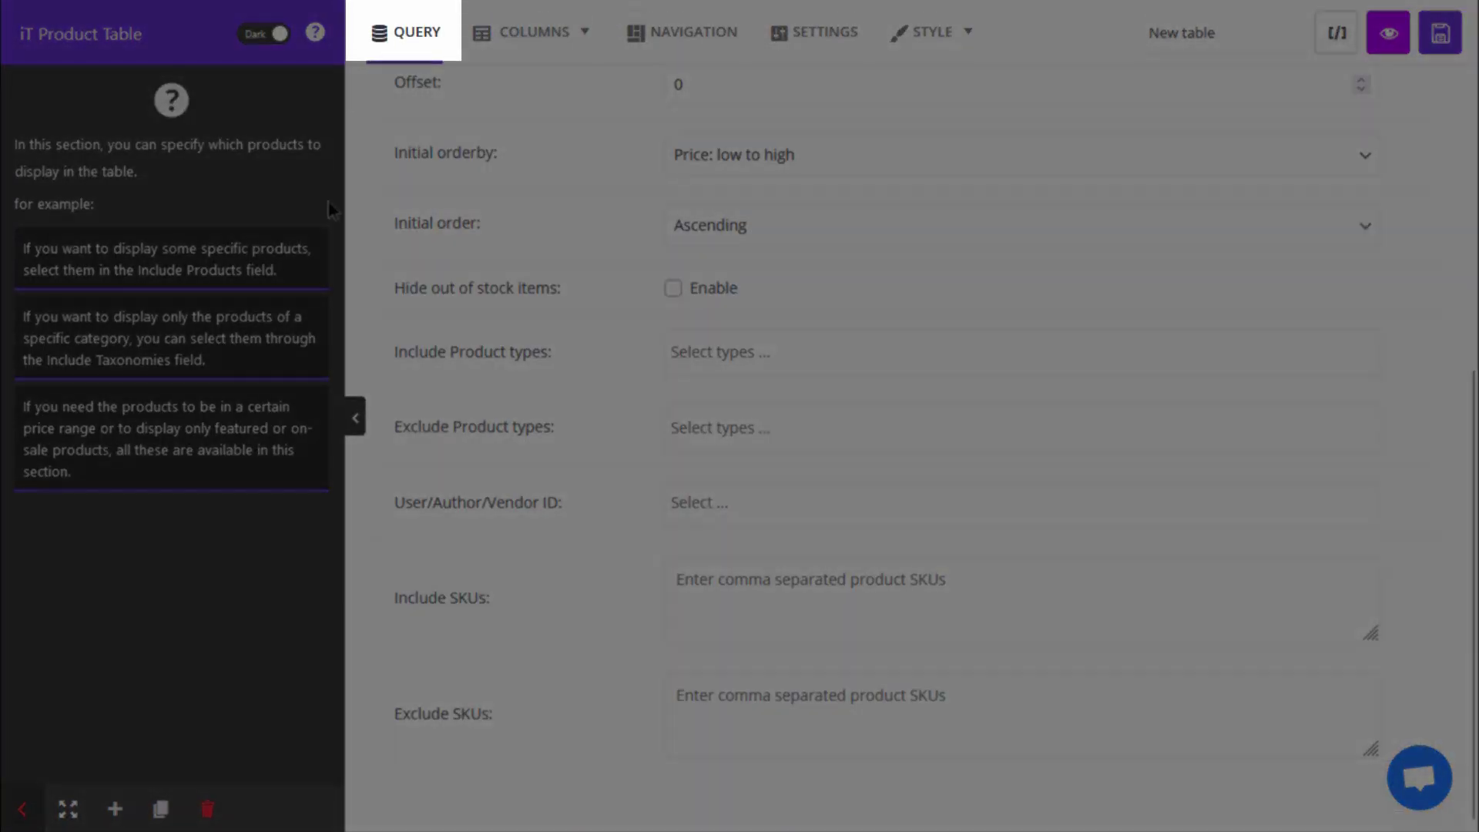
pyautogui.scroll(8, 529, 346)
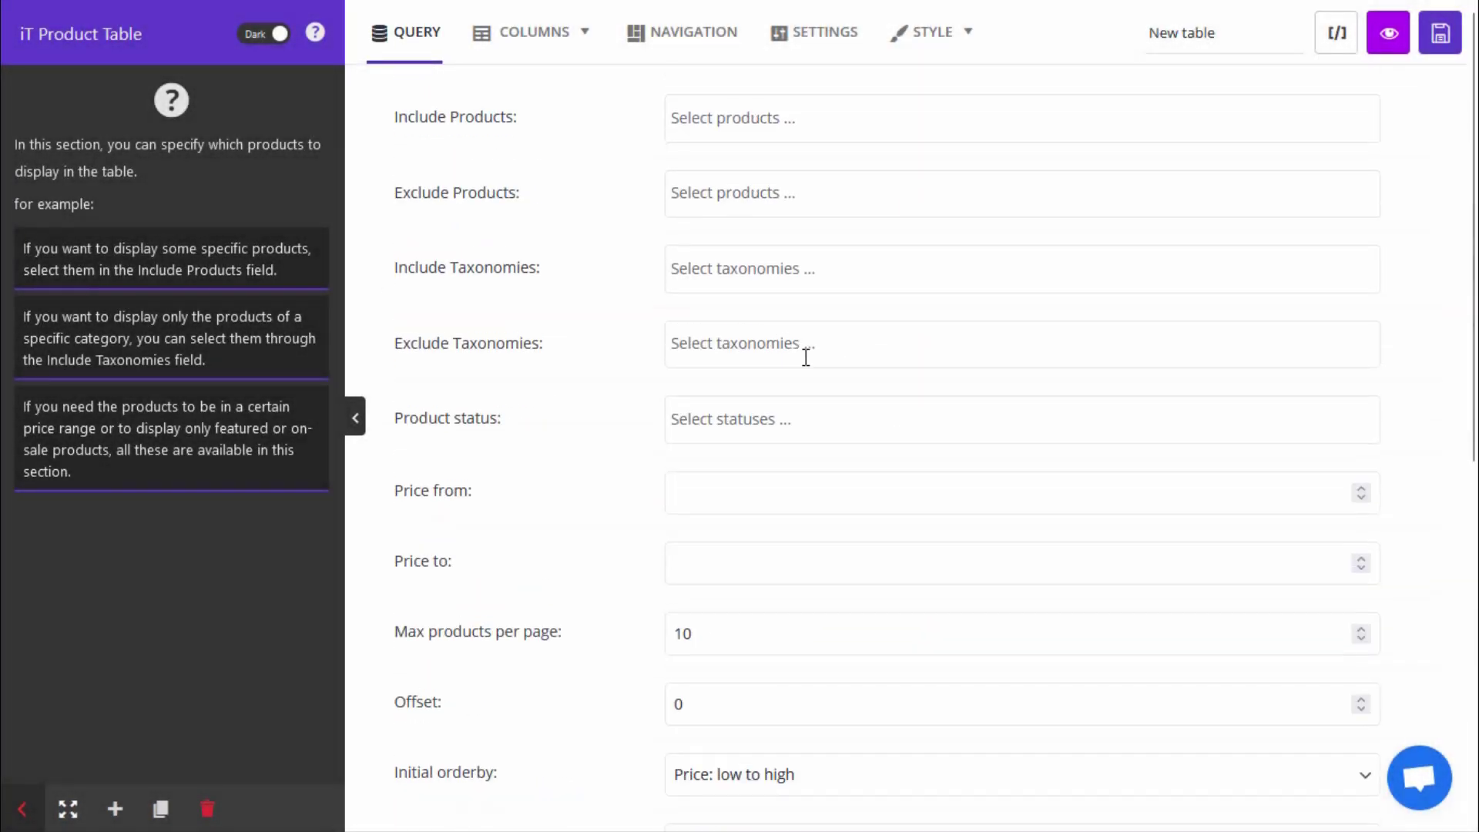
pyautogui.click(852, 278)
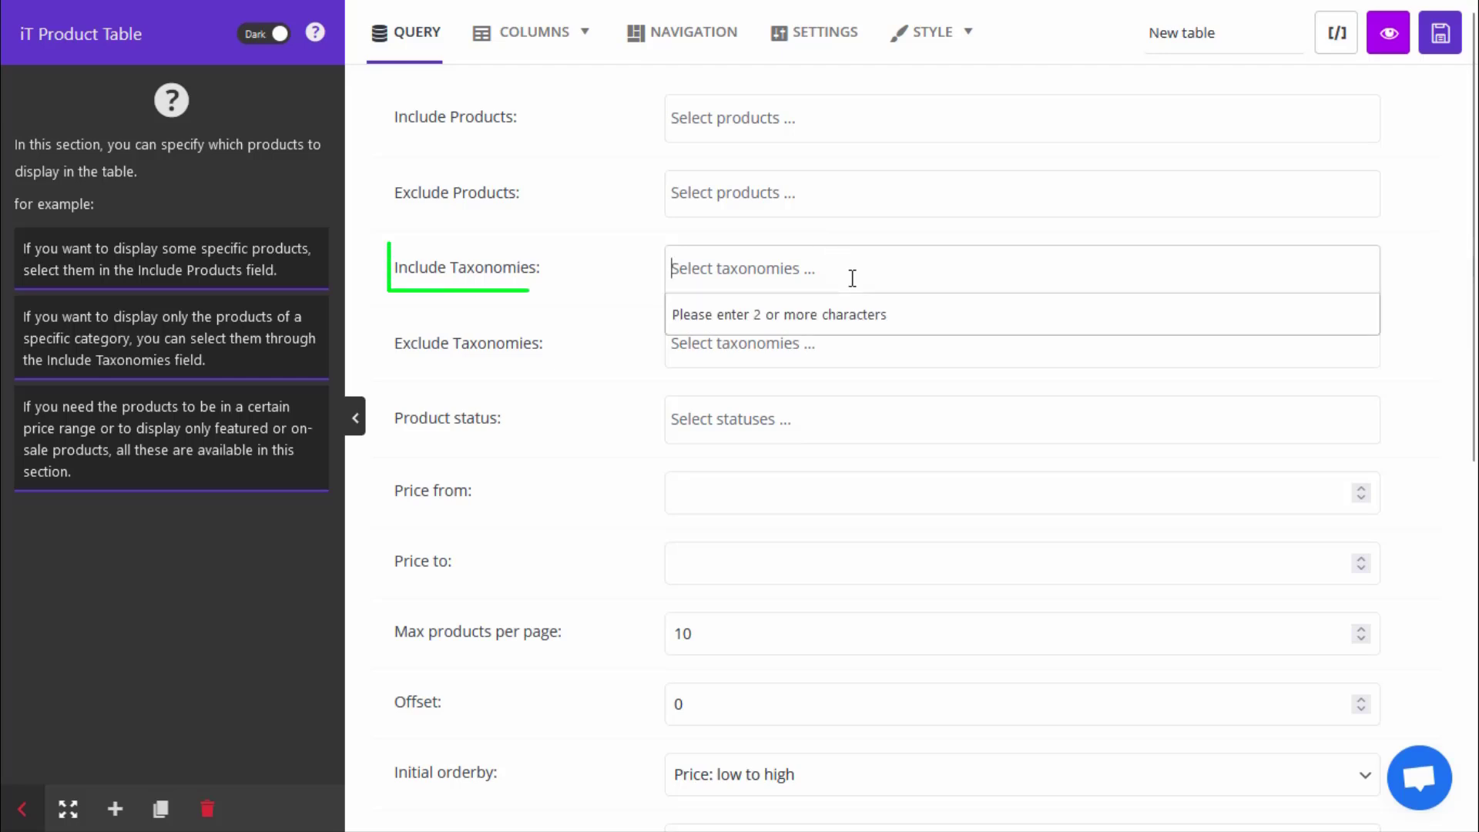
pyautogui.write('dom')
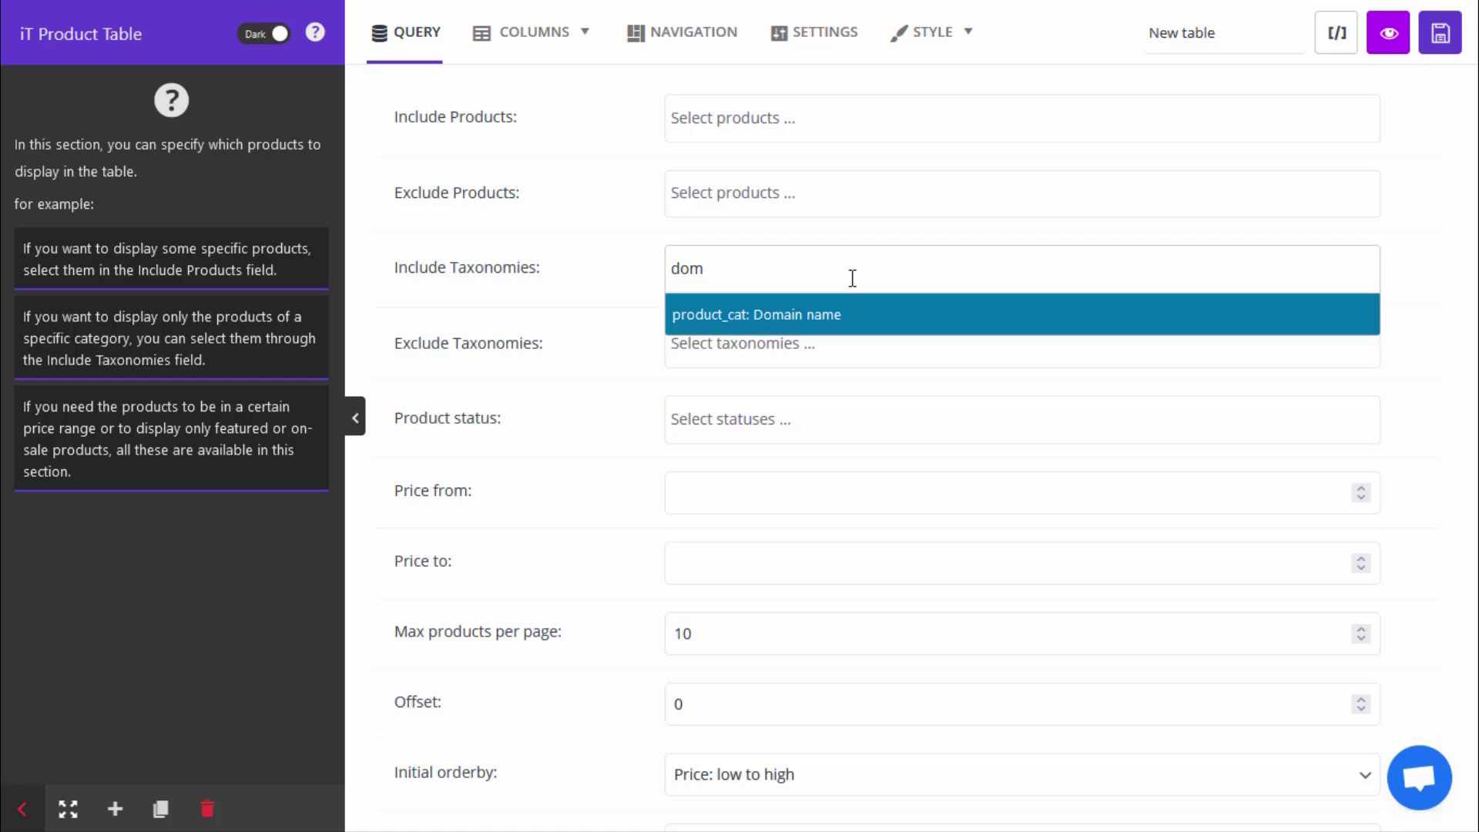
pyautogui.click(826, 329)
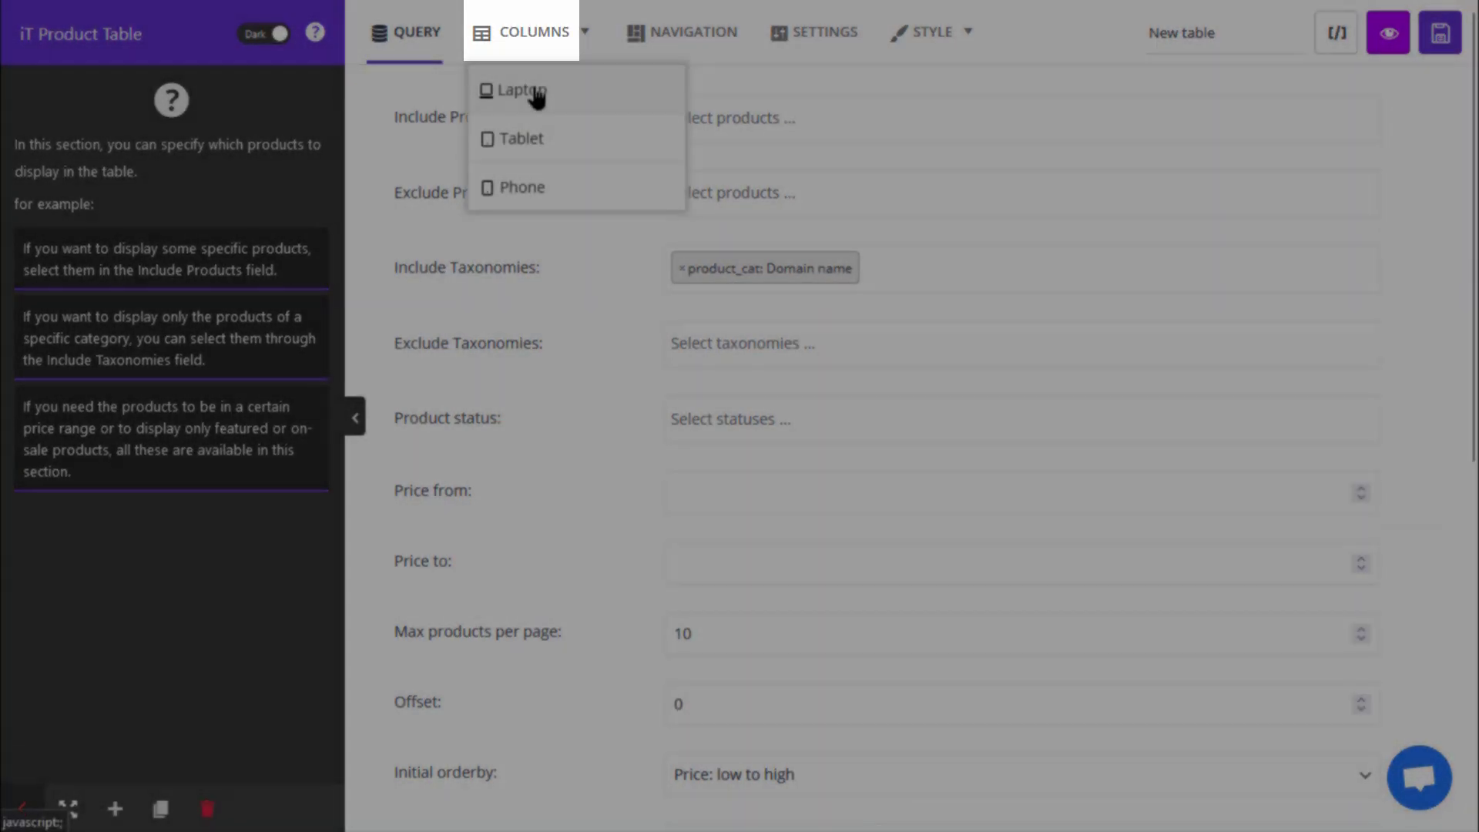
# Add a sixth column to the laptop layout and place a Custom Field element in its cell content
pyautogui.click(538, 86)
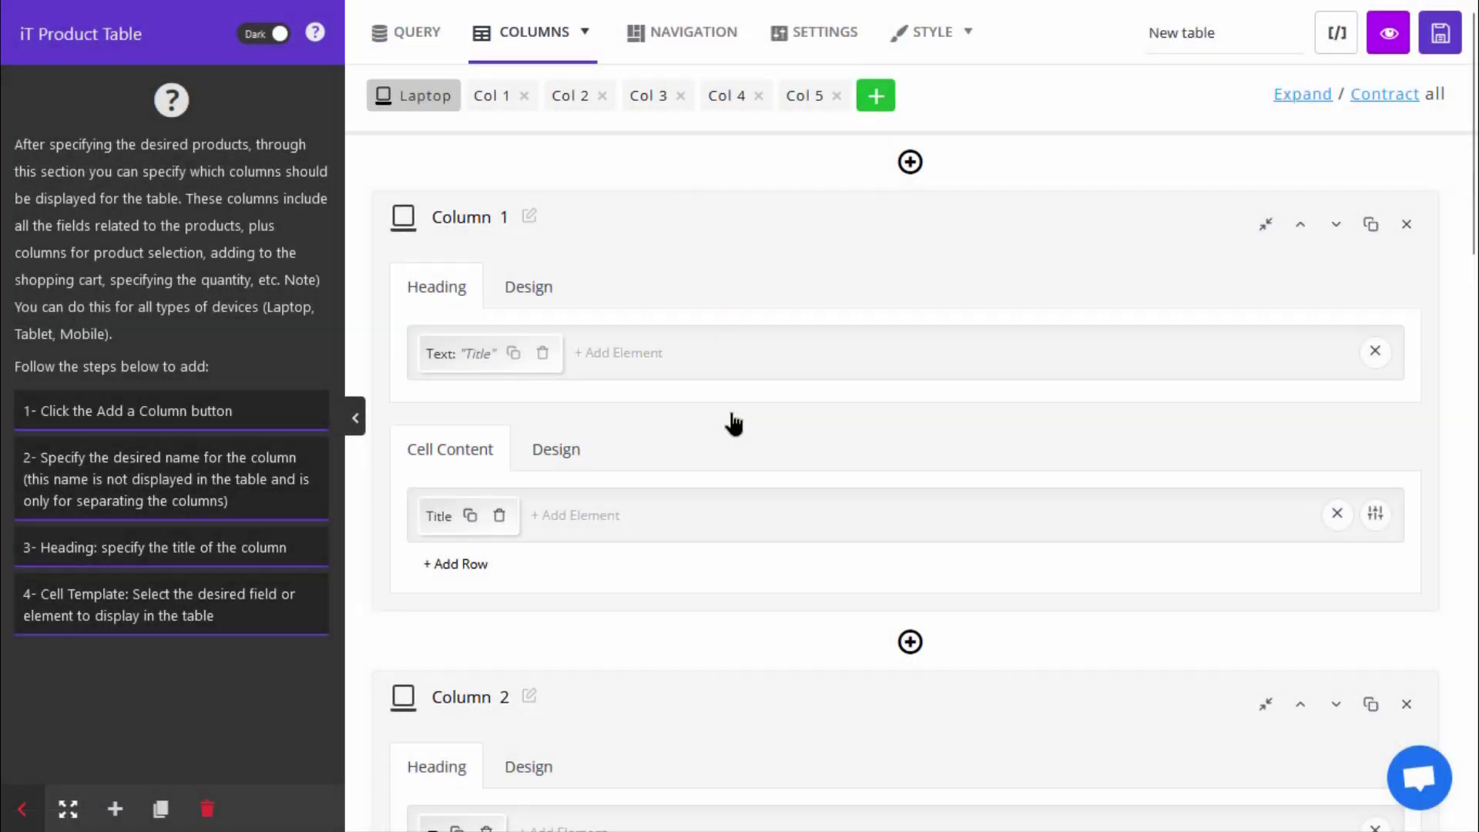
pyautogui.scroll(-14, 900, 454)
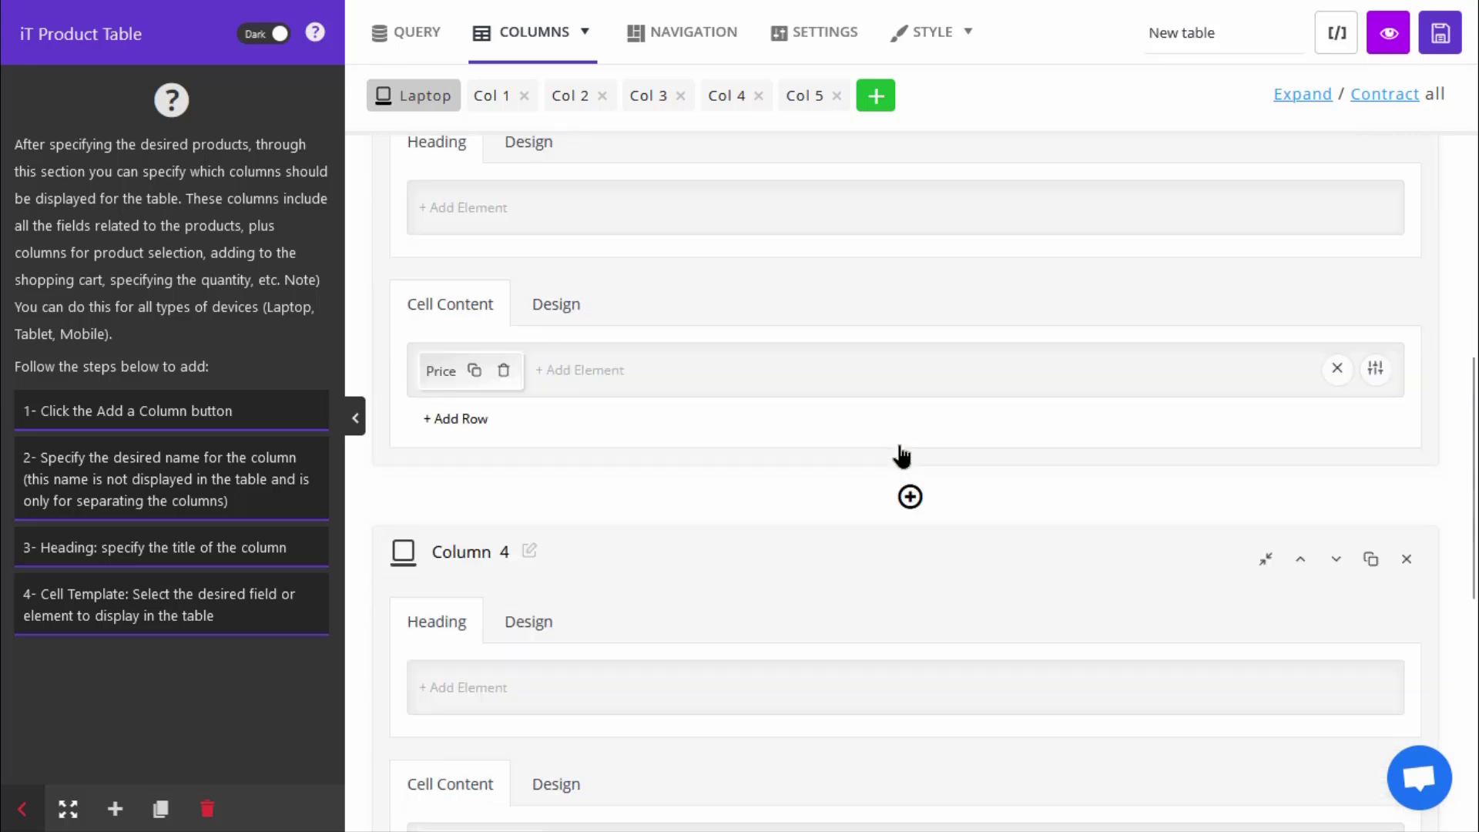
pyautogui.scroll(-9, 901, 456)
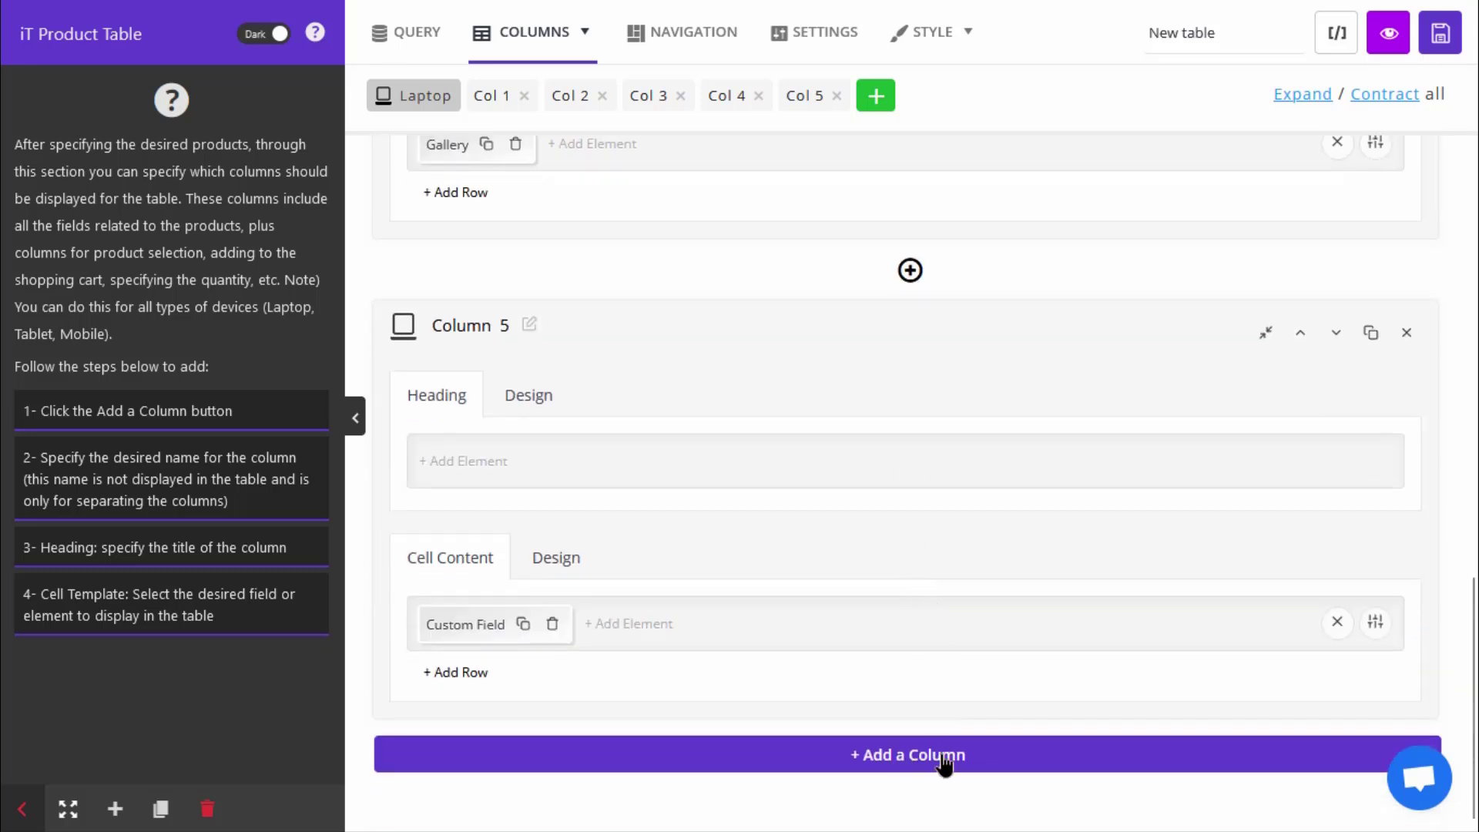
pyautogui.click(944, 763)
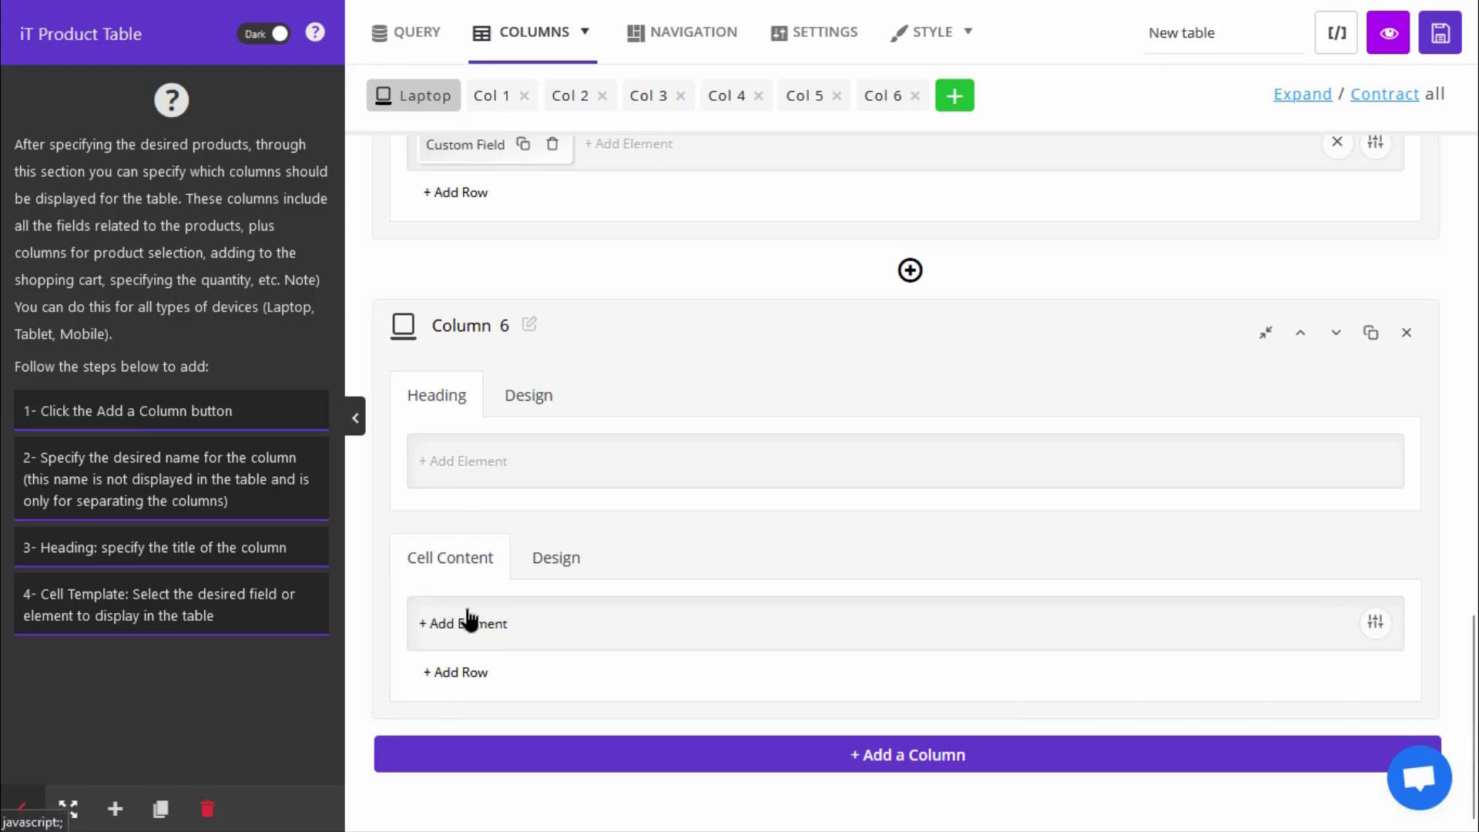
pyautogui.click(470, 628)
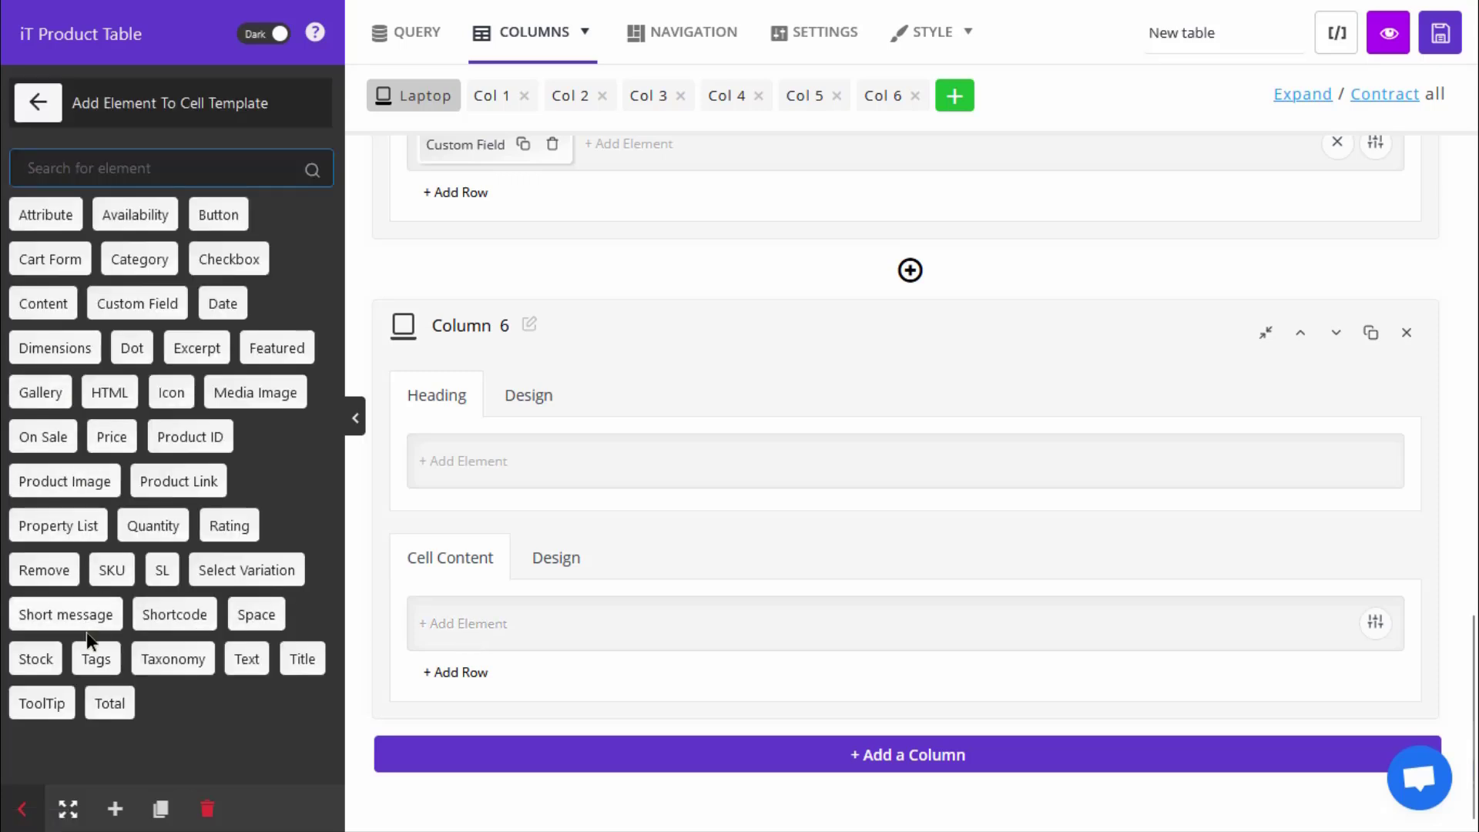
pyautogui.click(132, 308)
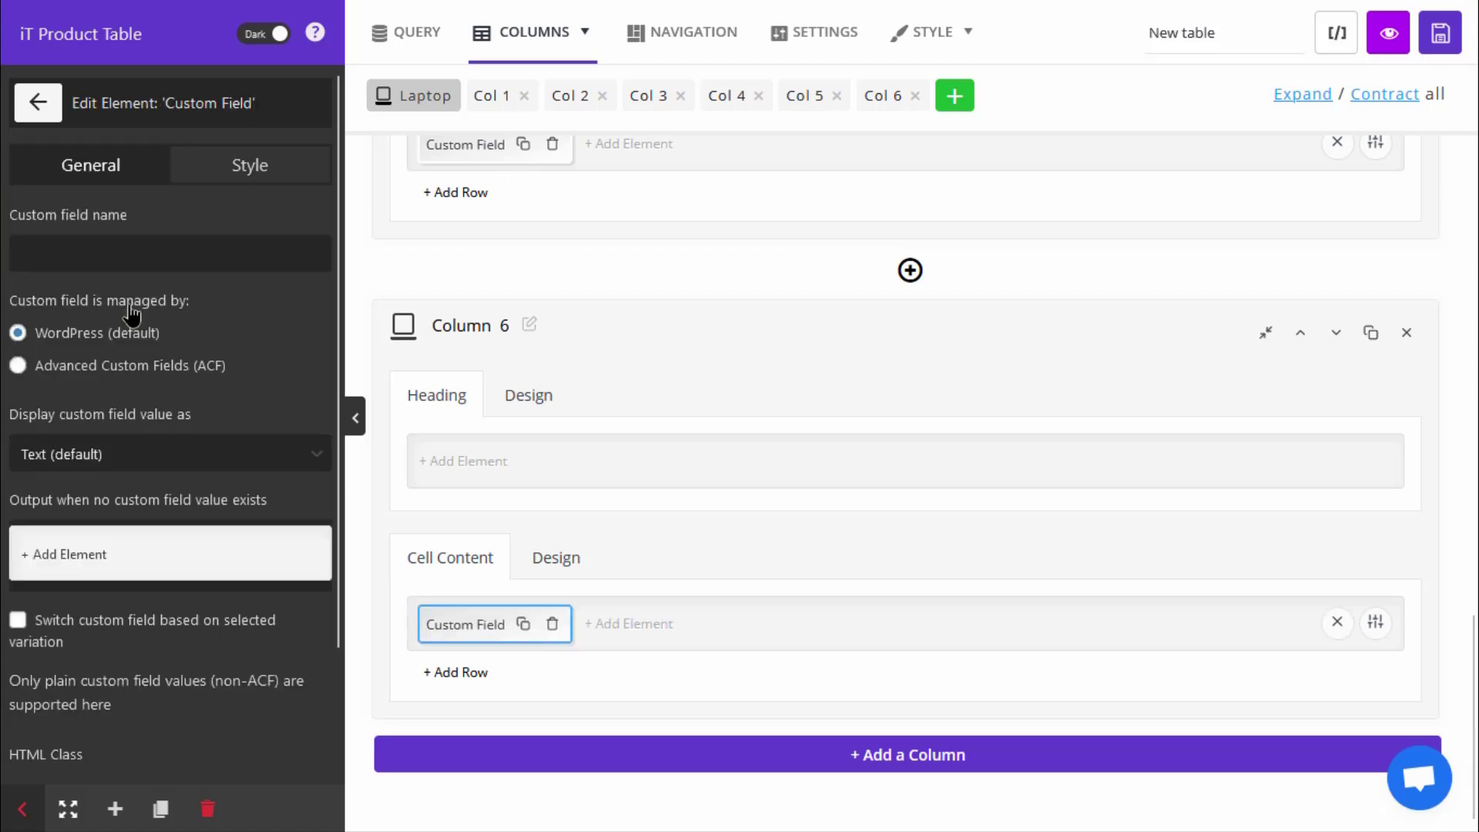
# Set the column 6 custom field to be managed by Advanced Custom Fields (ACF) and name it "bandwidth"
pyautogui.click(53, 370)
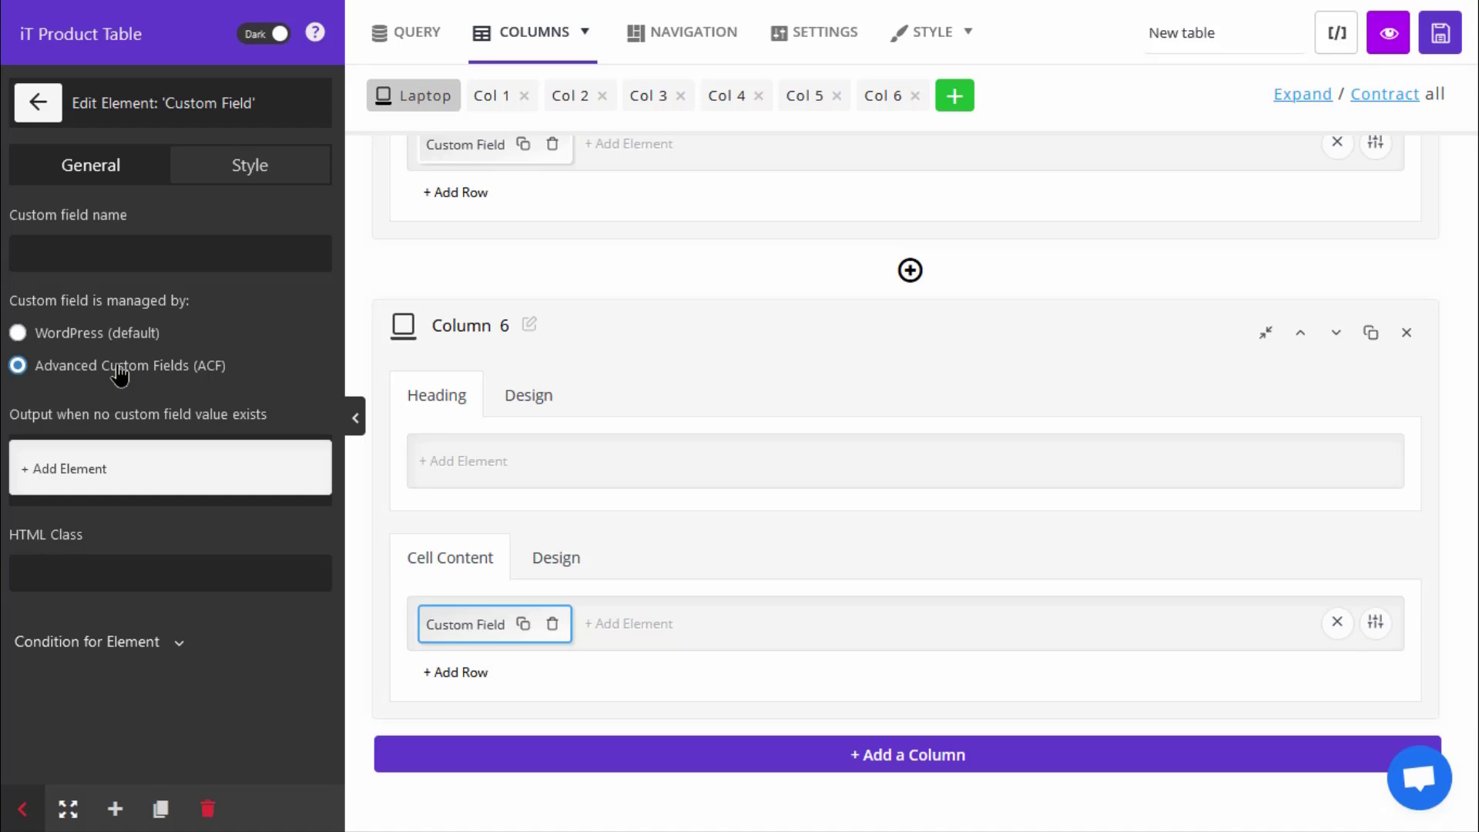
pyautogui.click(104, 249)
pyautogui.write('bandwidth')
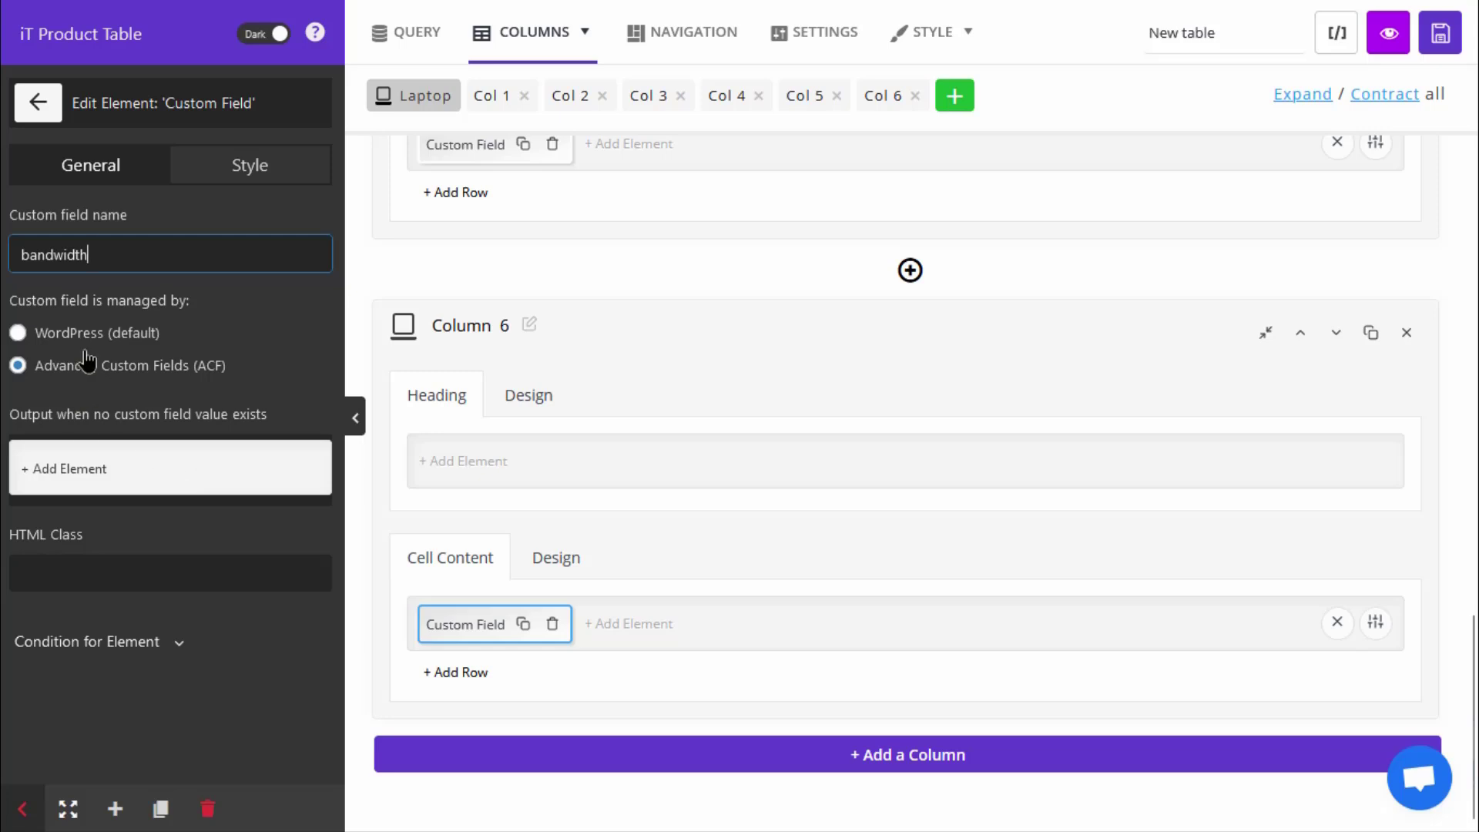
pyautogui.doubleClick(46, 248)
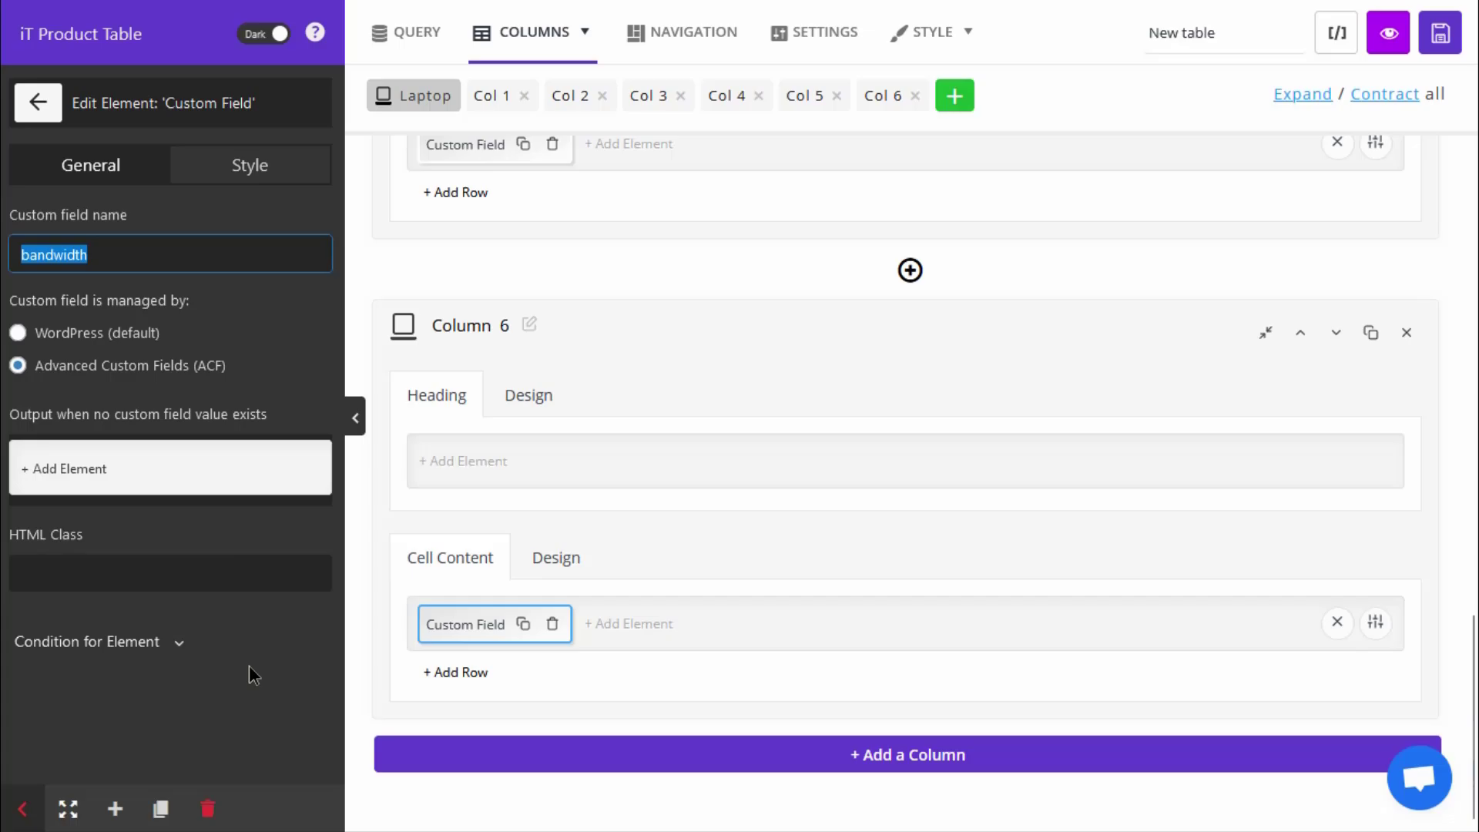
# Preview the laptop table live, check the bandwidth values across the product rows, and close the preview
pyautogui.click(1391, 35)
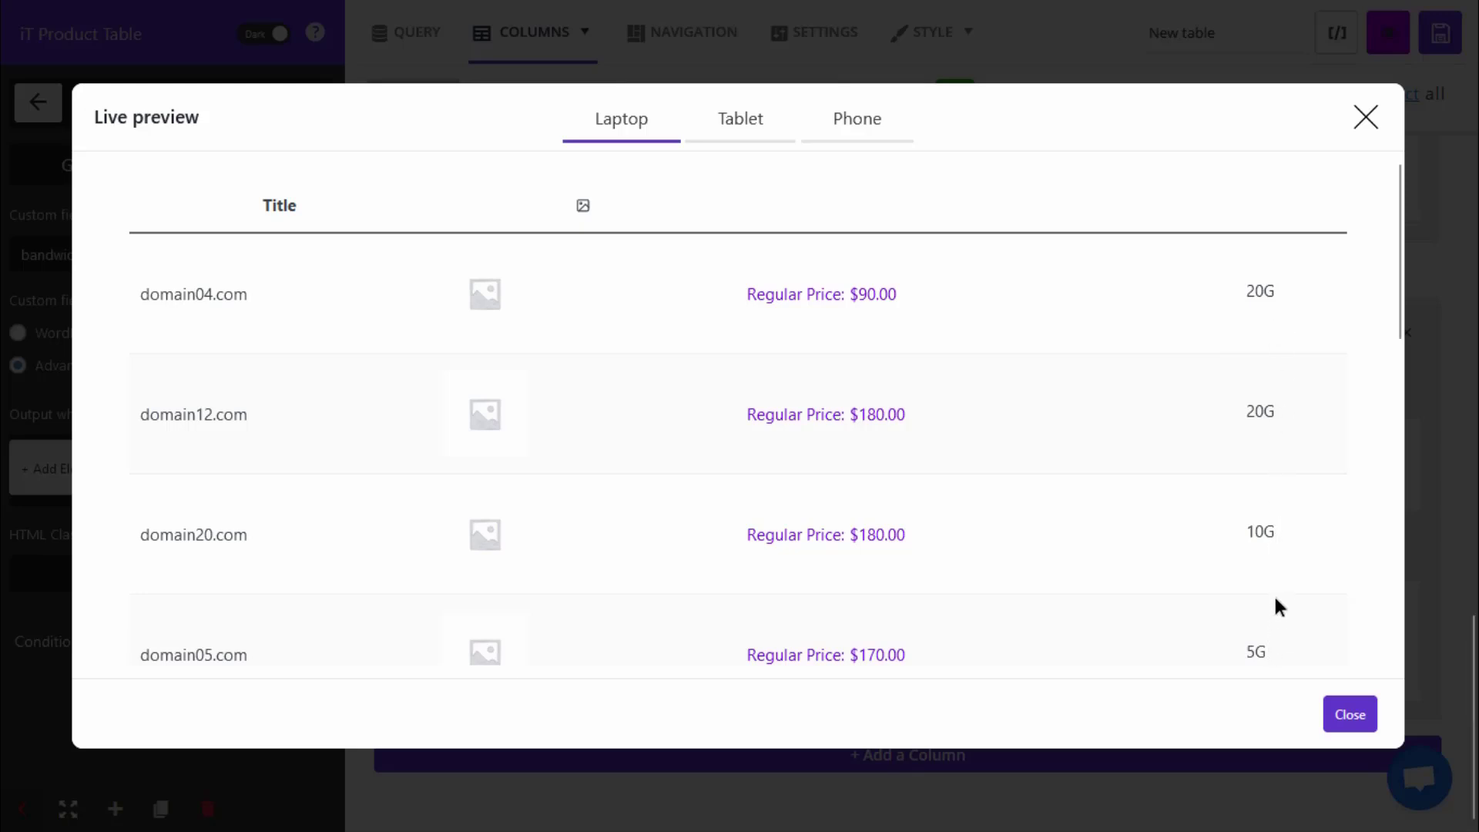
pyautogui.scroll(-6, 1268, 479)
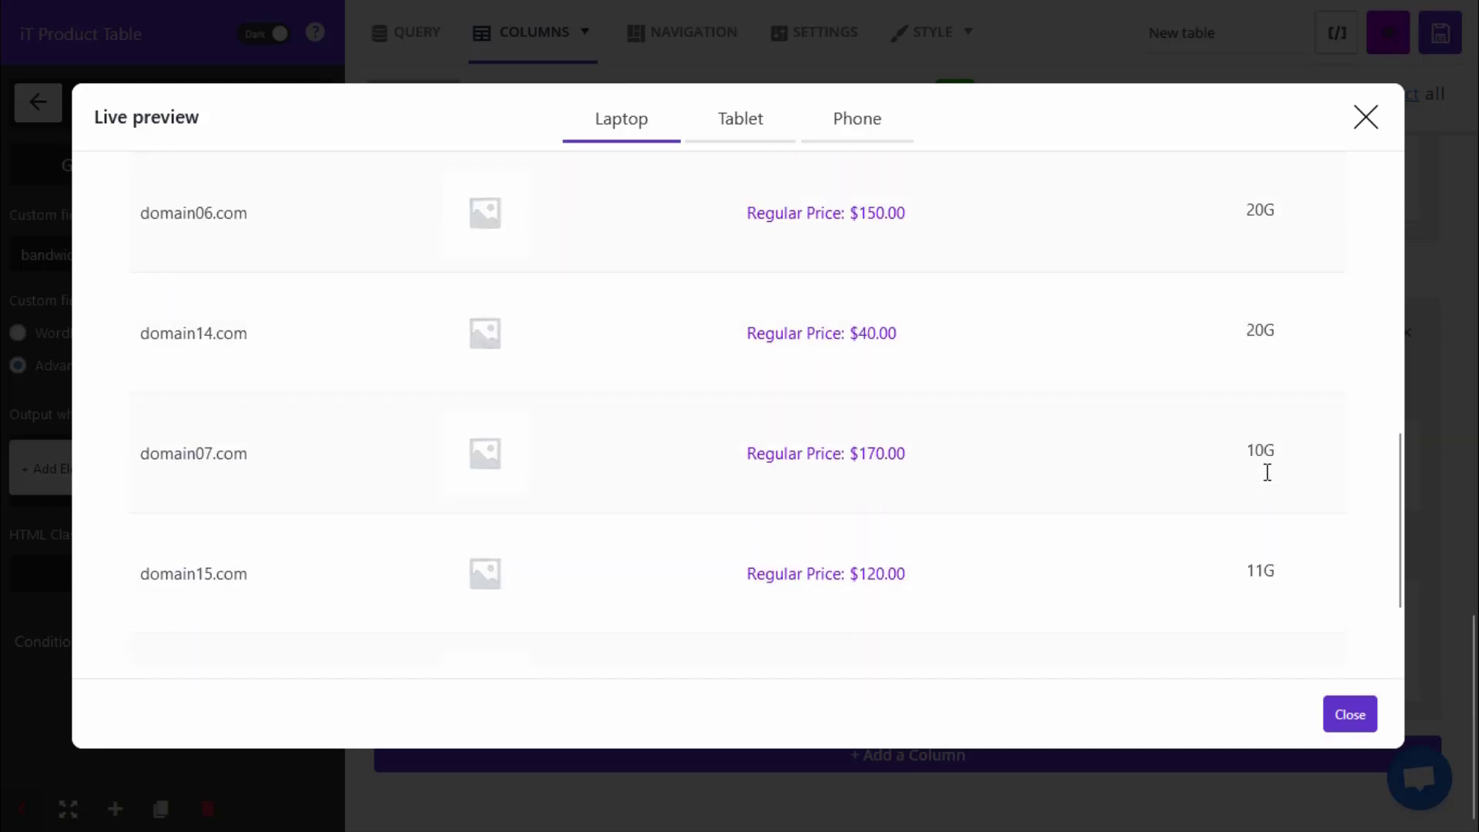
pyautogui.scroll(-1, 1267, 473)
pyautogui.scroll(5, 1271, 479)
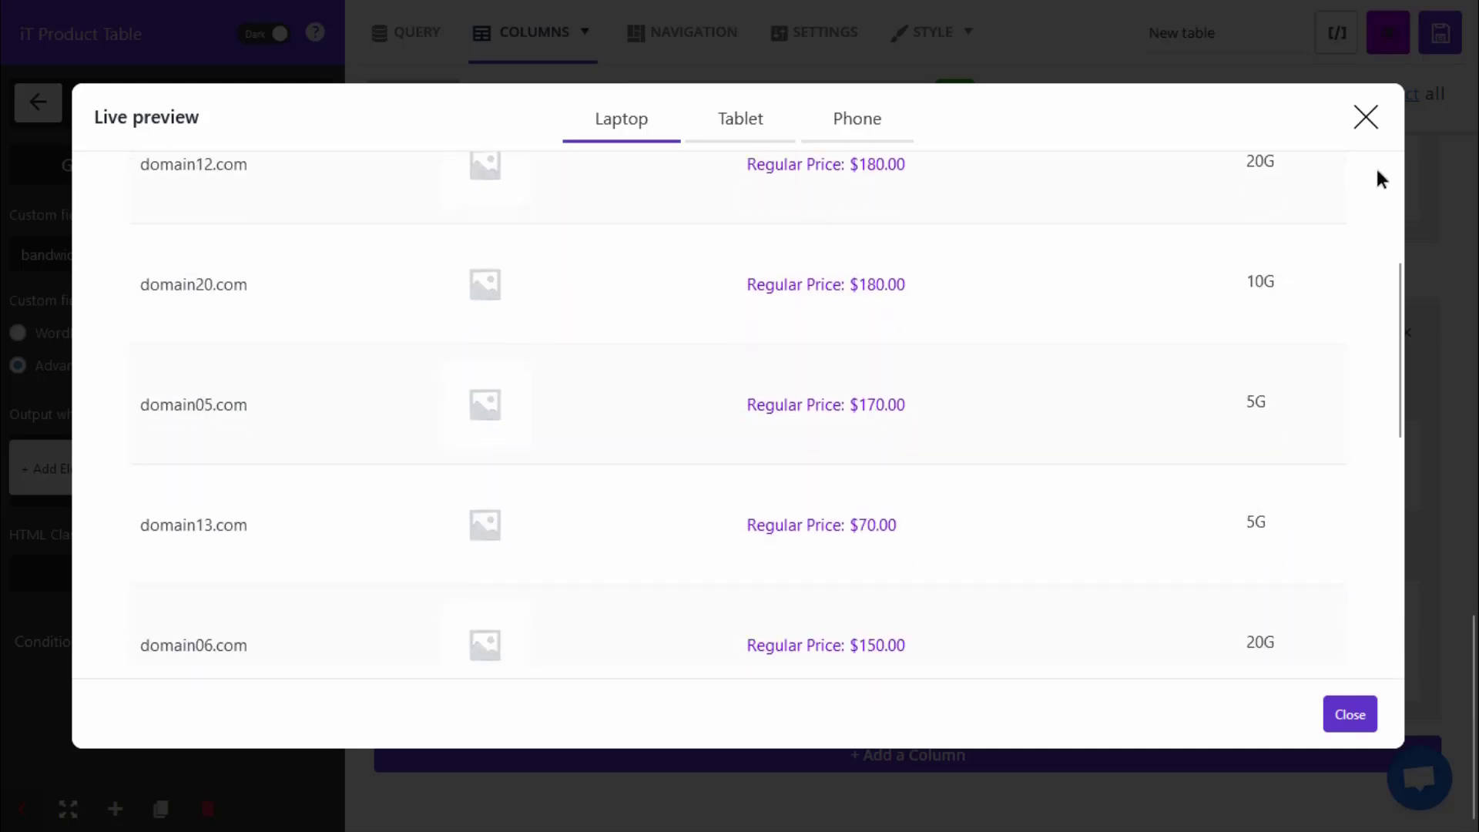
pyautogui.click(1366, 117)
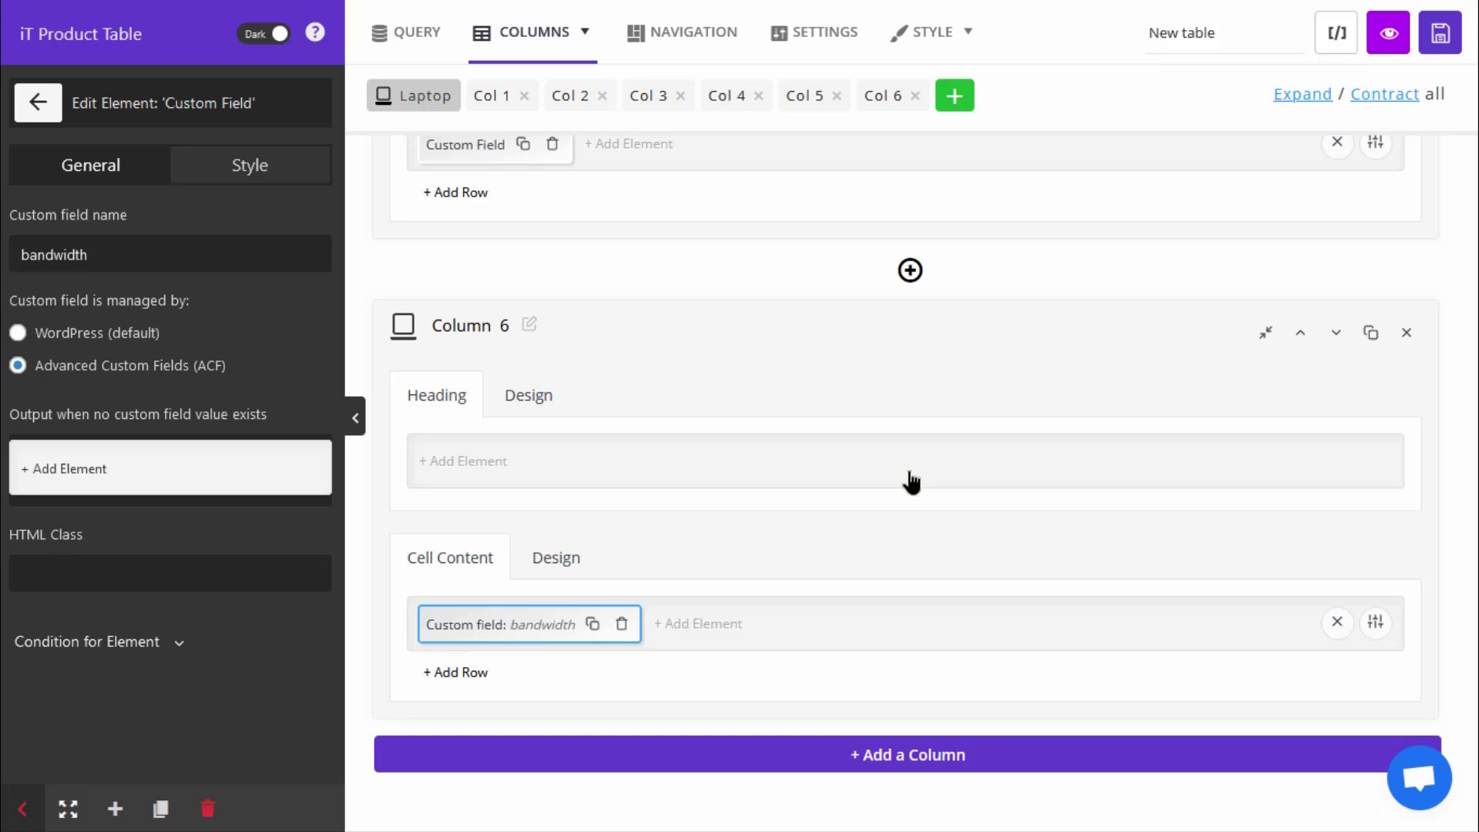
# Set the font color of the column 6 "bandwidth" custom field to the dark magenta rgb(136, 11, 111)
pyautogui.click(111, 640)
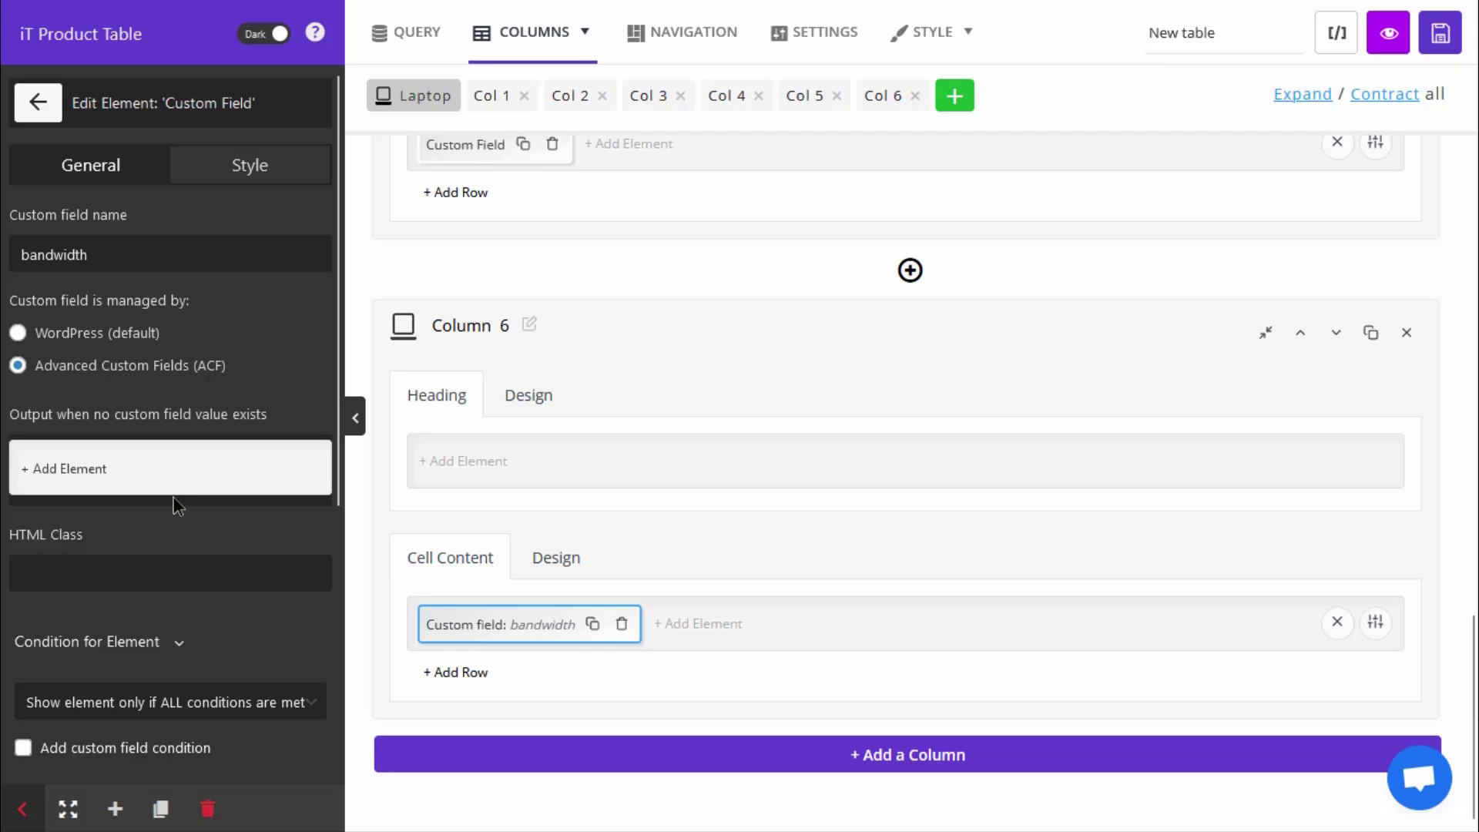
pyautogui.click(246, 179)
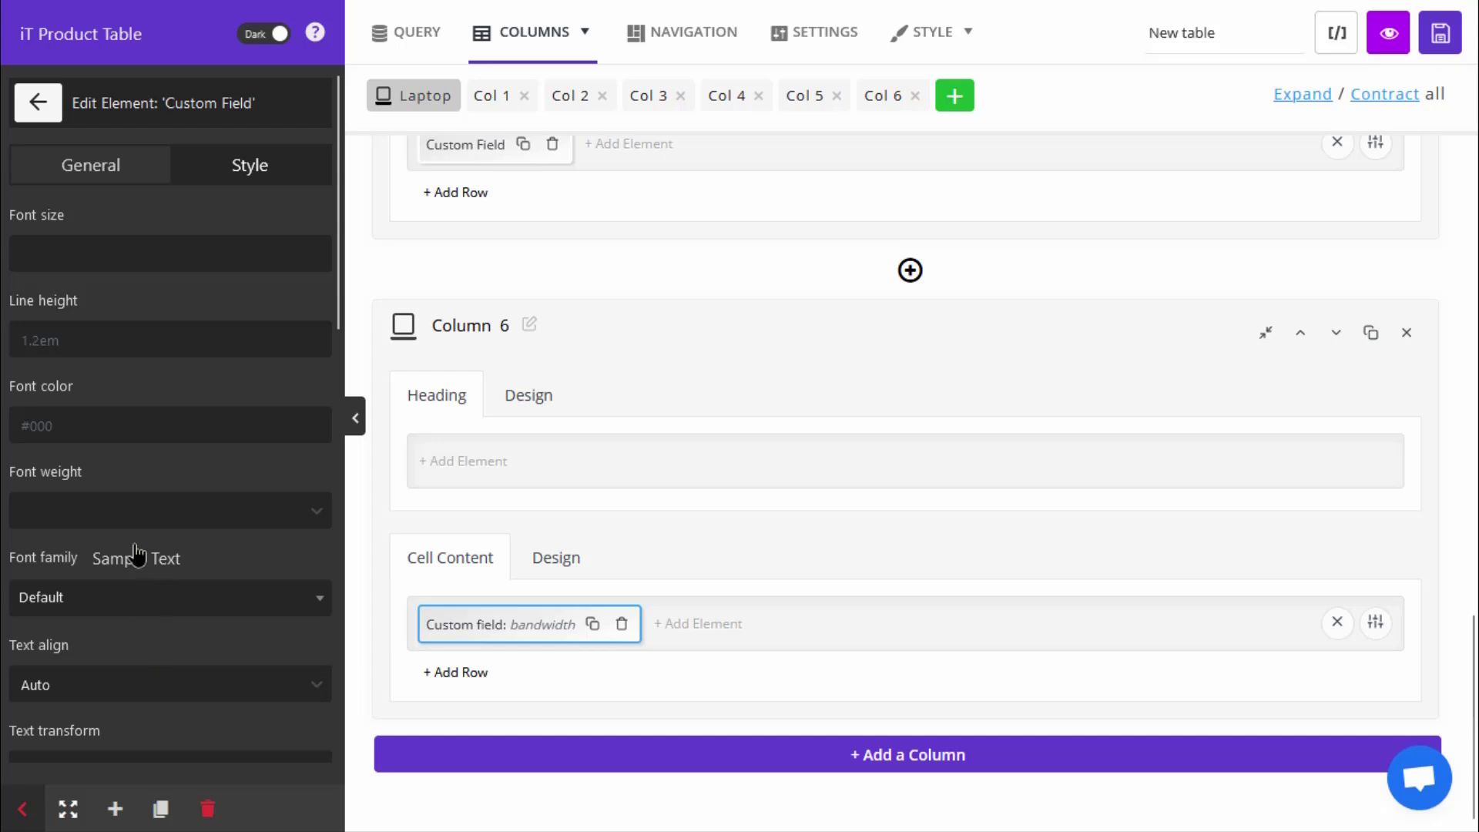
pyautogui.click(102, 429)
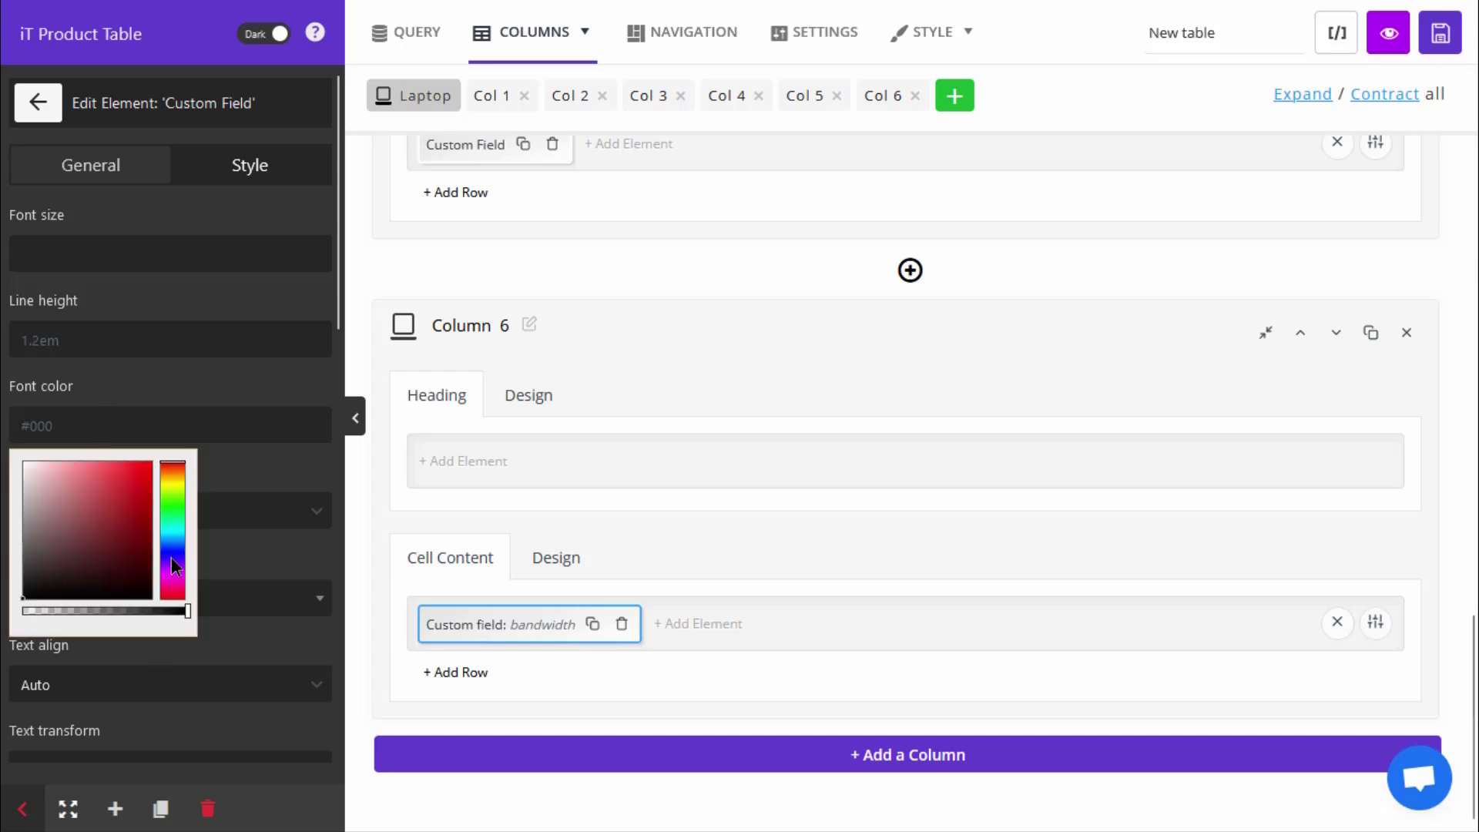
pyautogui.click(175, 588)
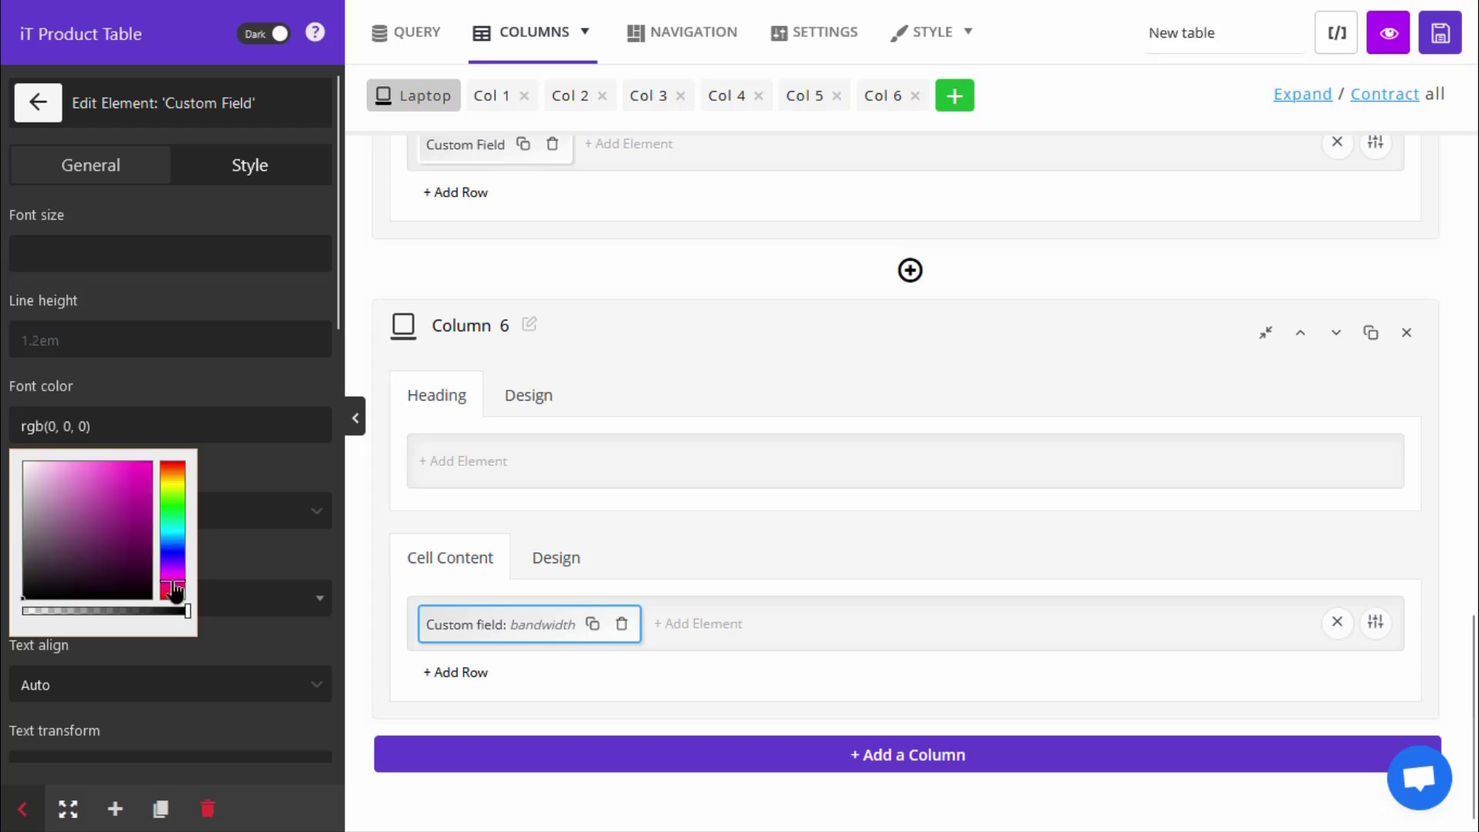
pyautogui.click(141, 499)
pyautogui.click(197, 393)
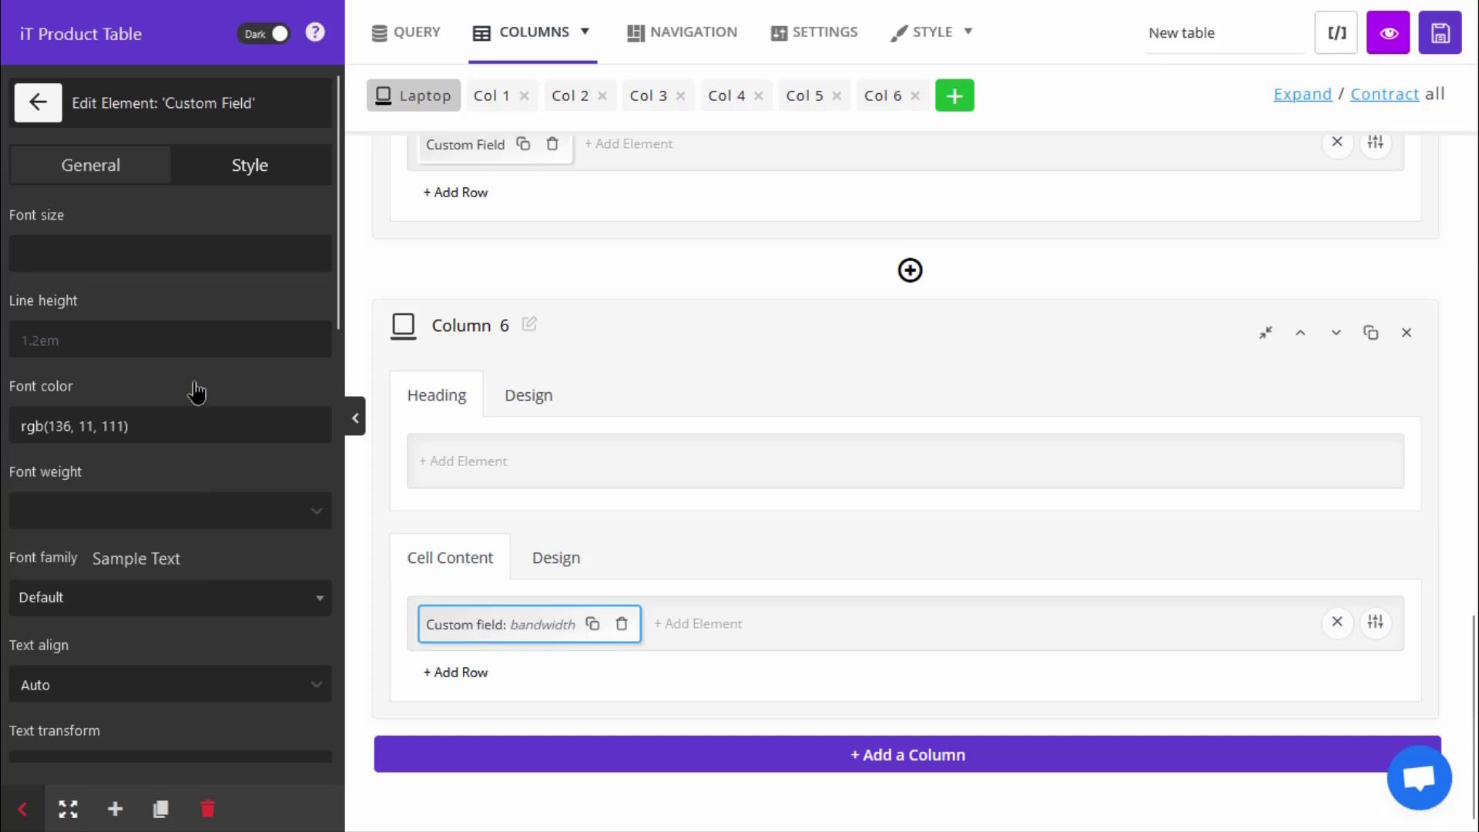
# Open the live laptop preview, inspect the font color of the bandwidth values in the product rows, and close the preview
pyautogui.click(1387, 33)
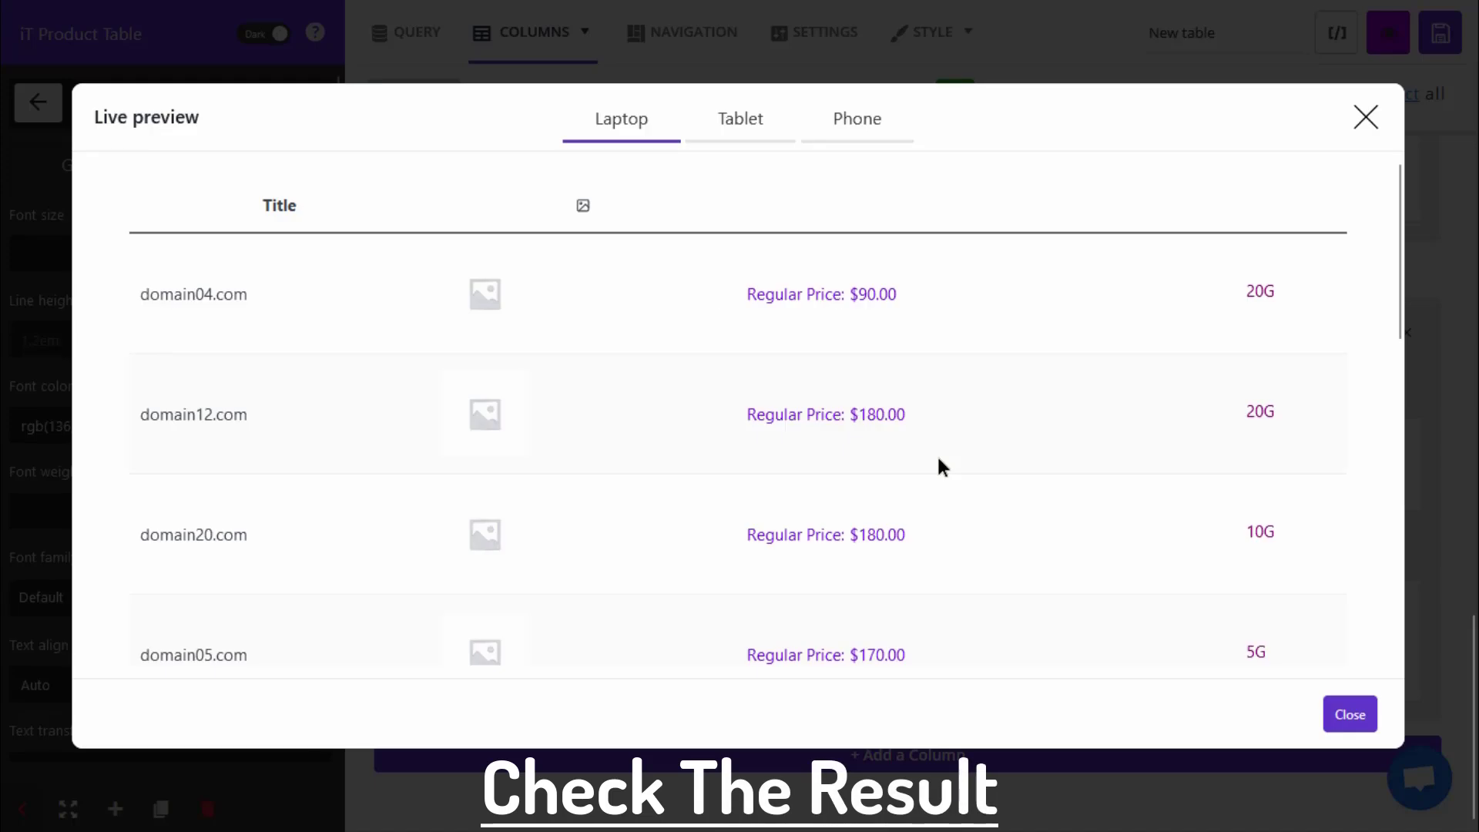
pyautogui.moveTo(1237, 299); pyautogui.dragTo(1292, 295)
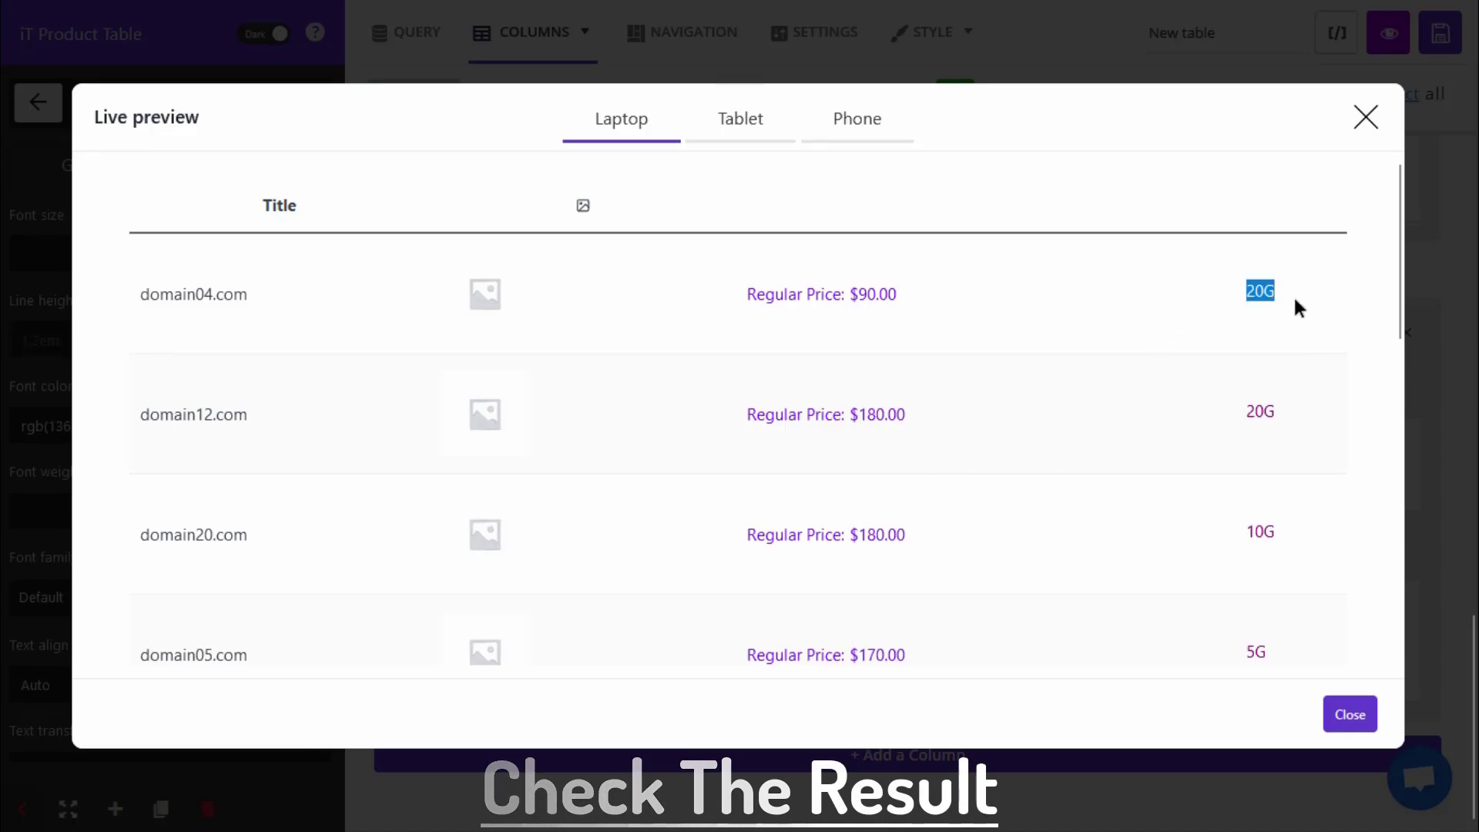
pyautogui.moveTo(1242, 414); pyautogui.dragTo(1292, 429)
pyautogui.click(1269, 560)
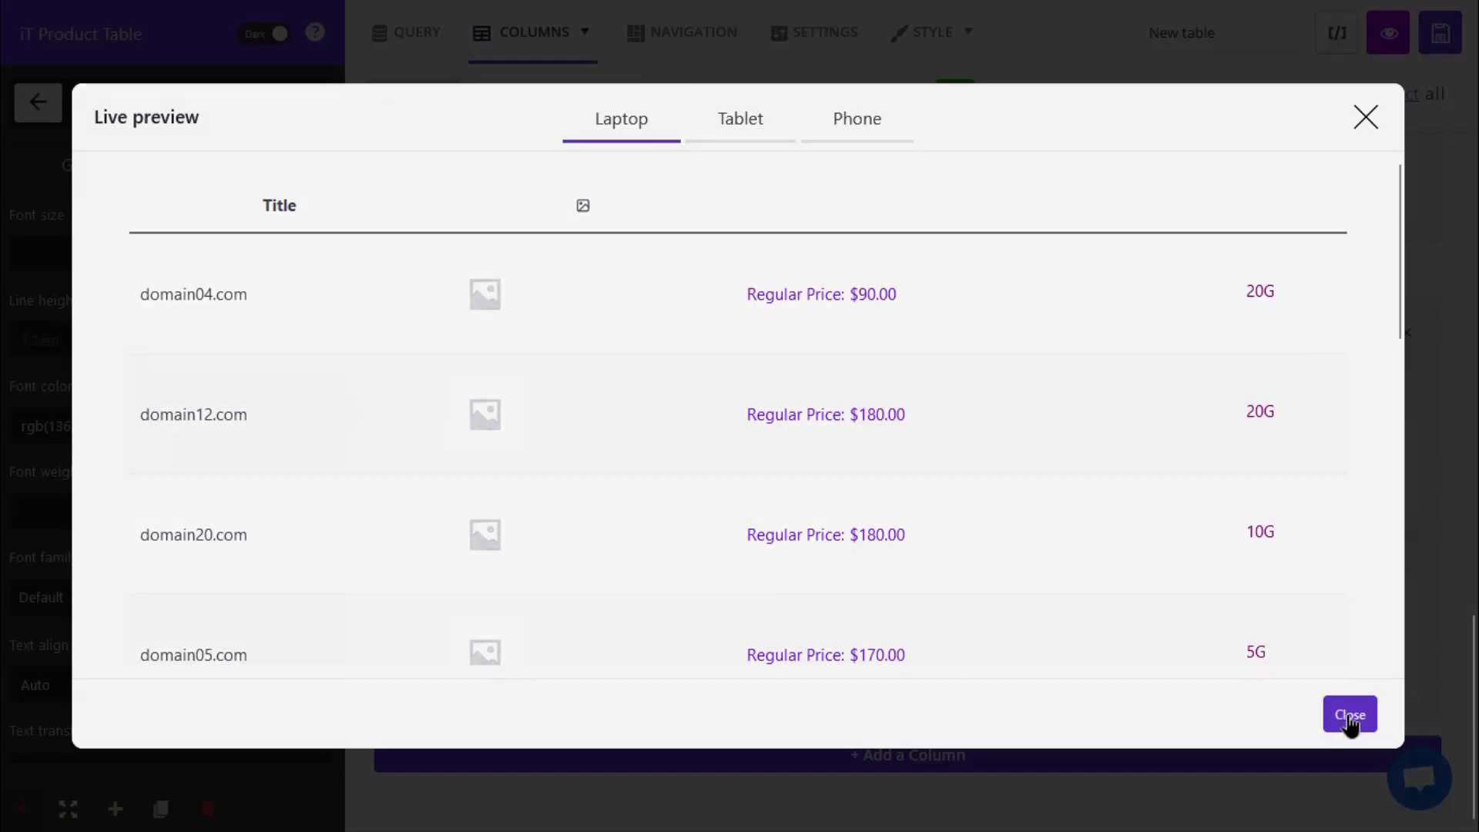
pyautogui.click(1345, 714)
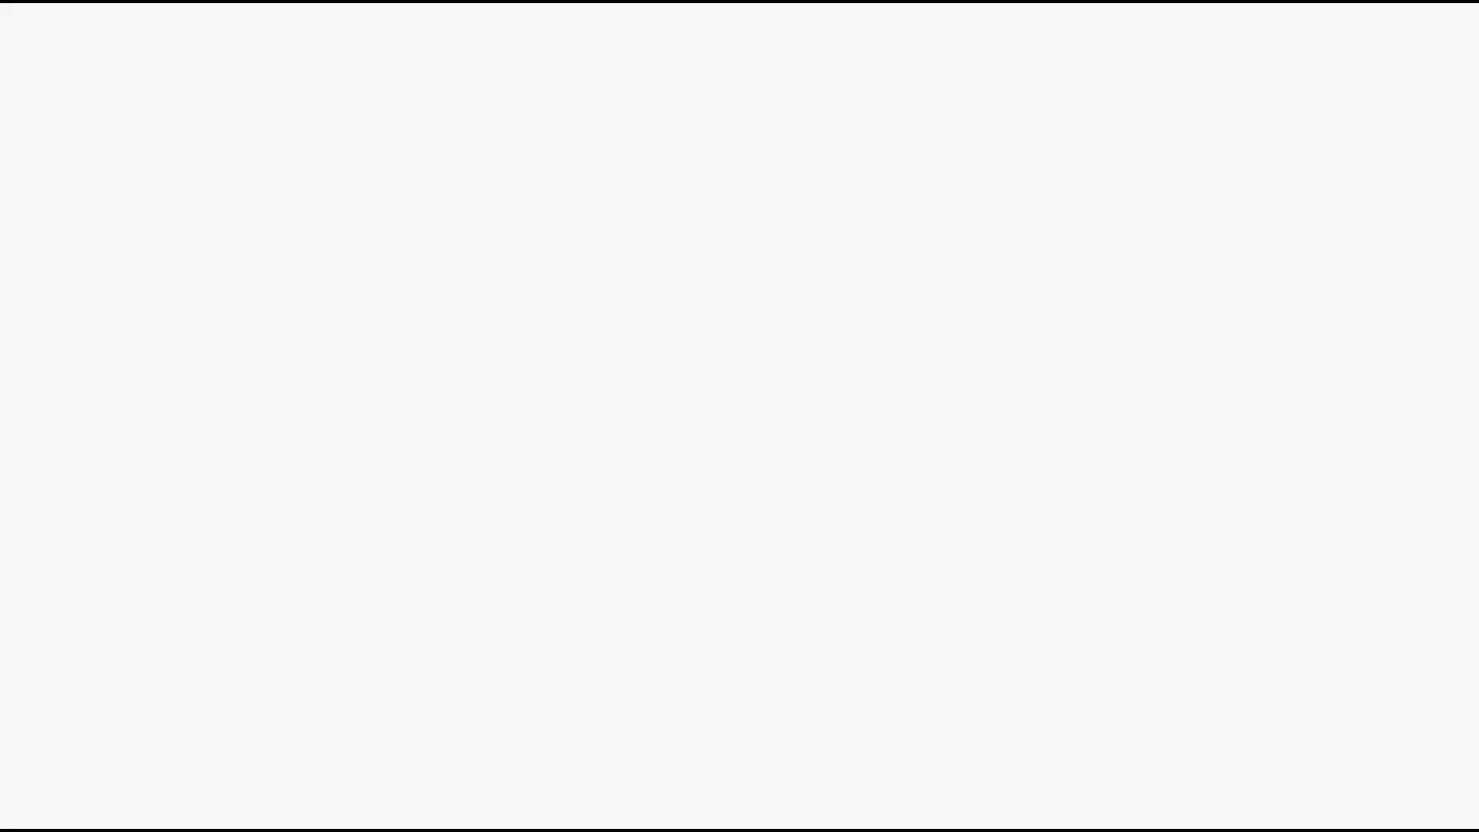